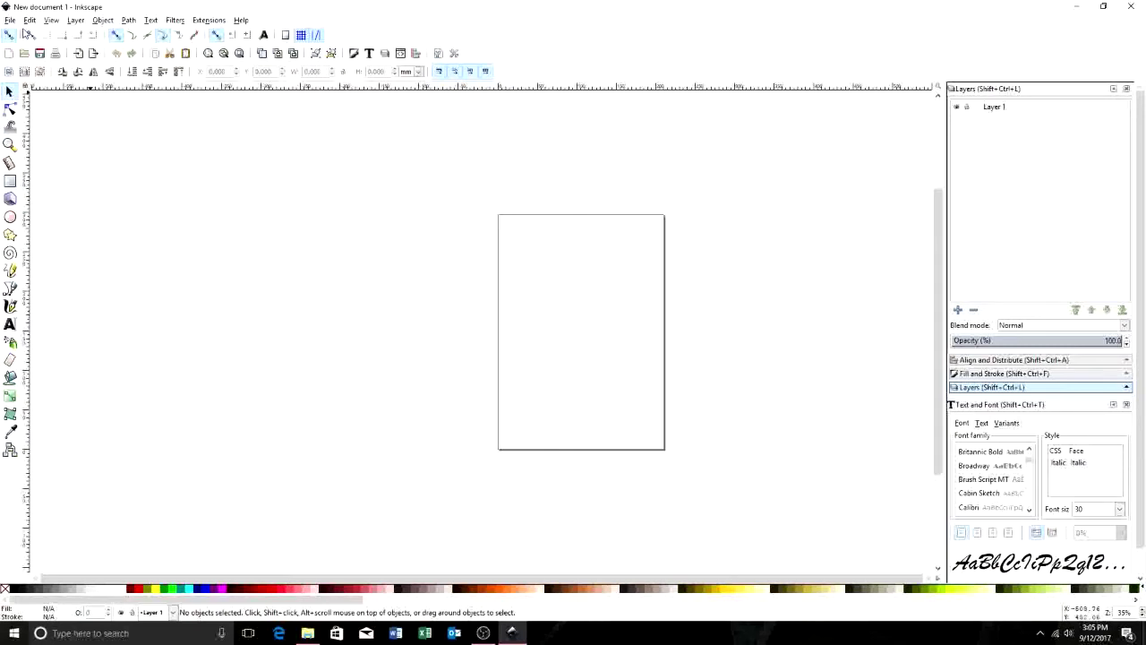
# Open the Document Properties dialog from the File menu
pyautogui.click(11, 20)
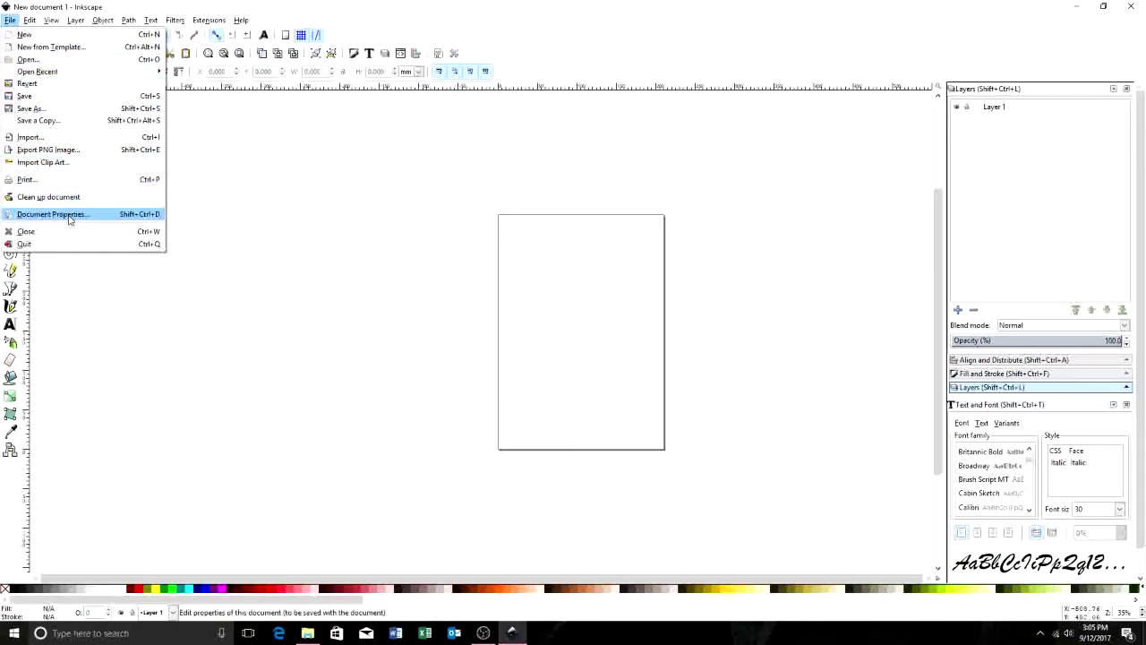
pyautogui.click(69, 216)
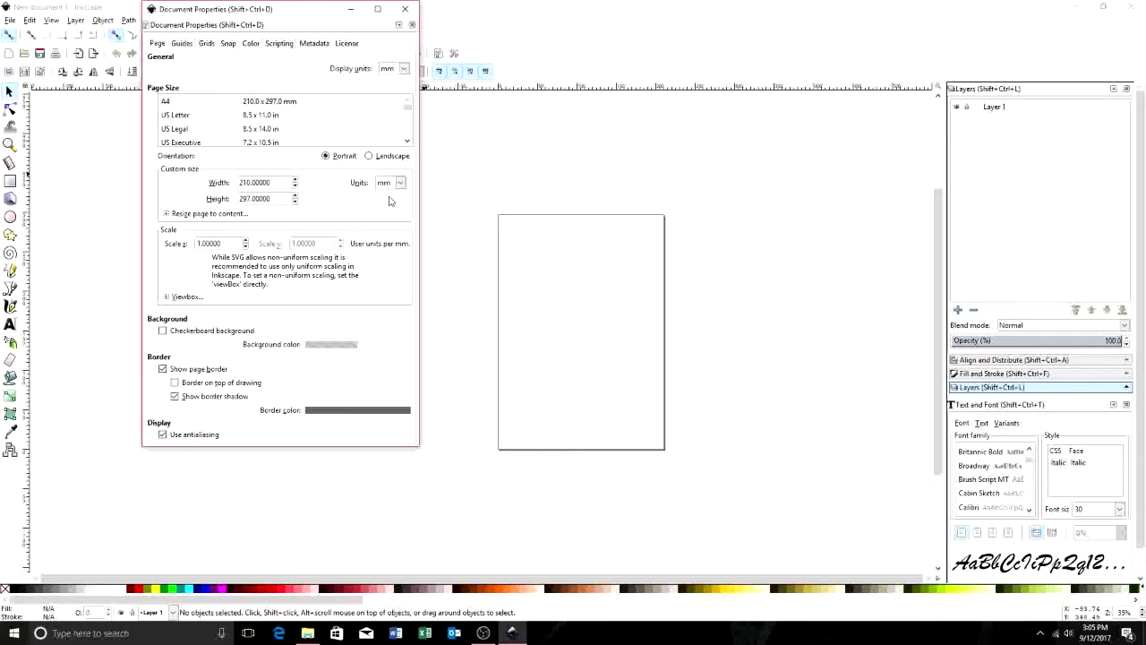
# Switch both the display units and the page size units to inches
pyautogui.click(404, 69)
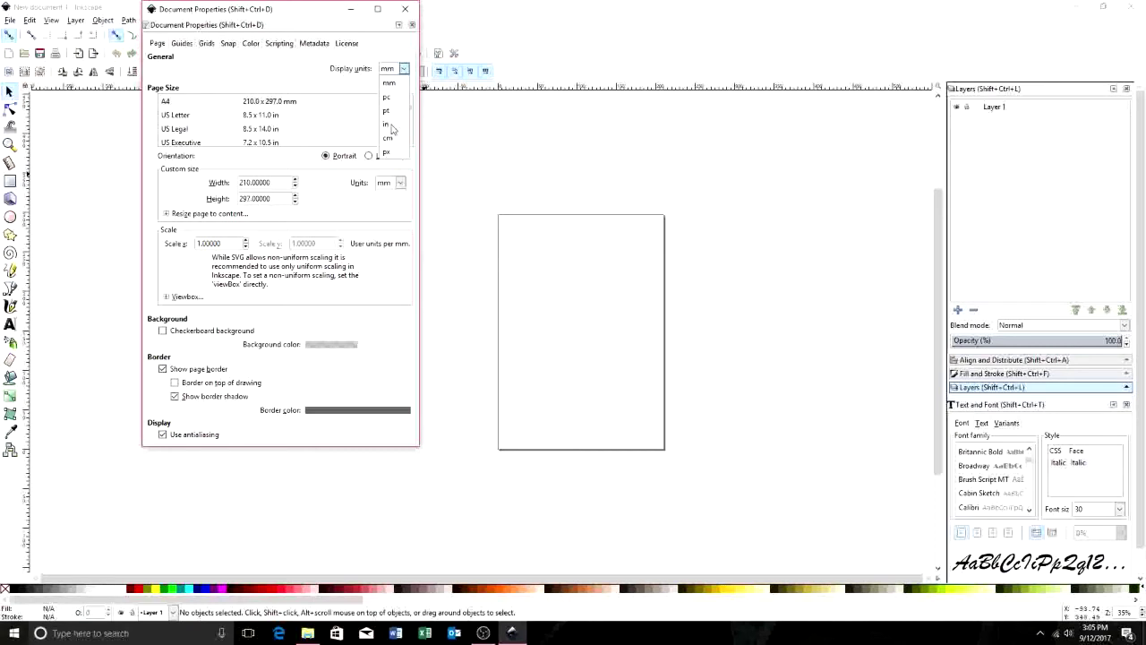
pyautogui.click(391, 125)
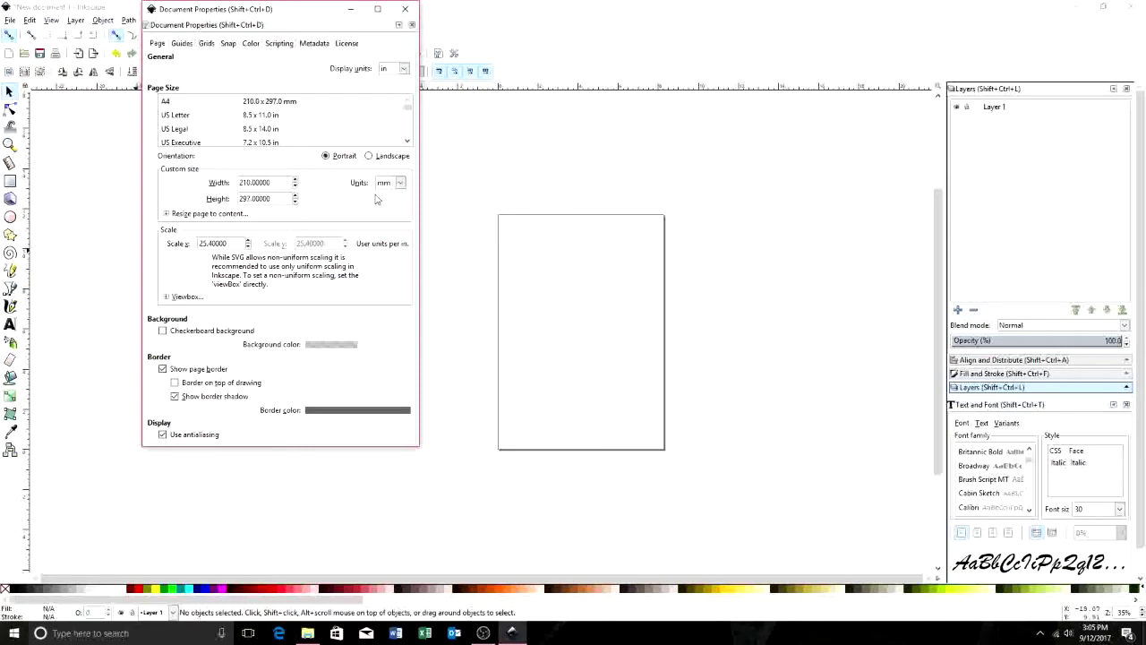
pyautogui.click(403, 189)
pyautogui.click(388, 242)
# Make the page 48 inches wide and 48 inches high
pyautogui.moveTo(270, 182); pyautogui.dragTo(214, 182)
pyautogui.write('48.')
pyautogui.press('Return')
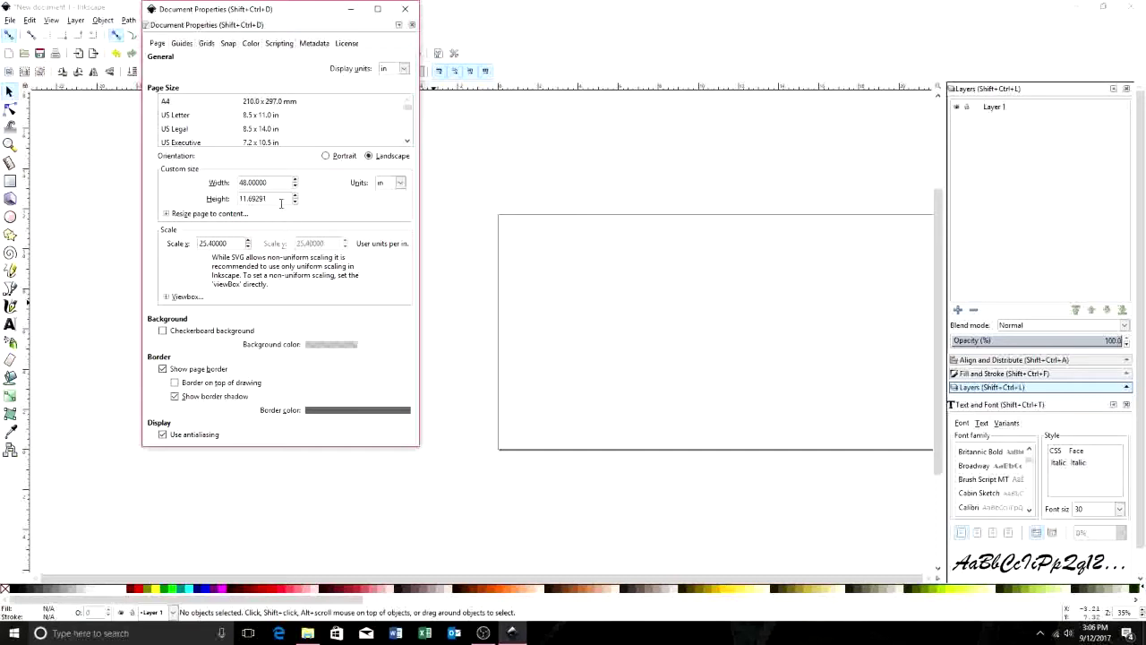
pyautogui.moveTo(279, 199); pyautogui.dragTo(229, 198)
pyautogui.write('48')
pyautogui.press('Return')
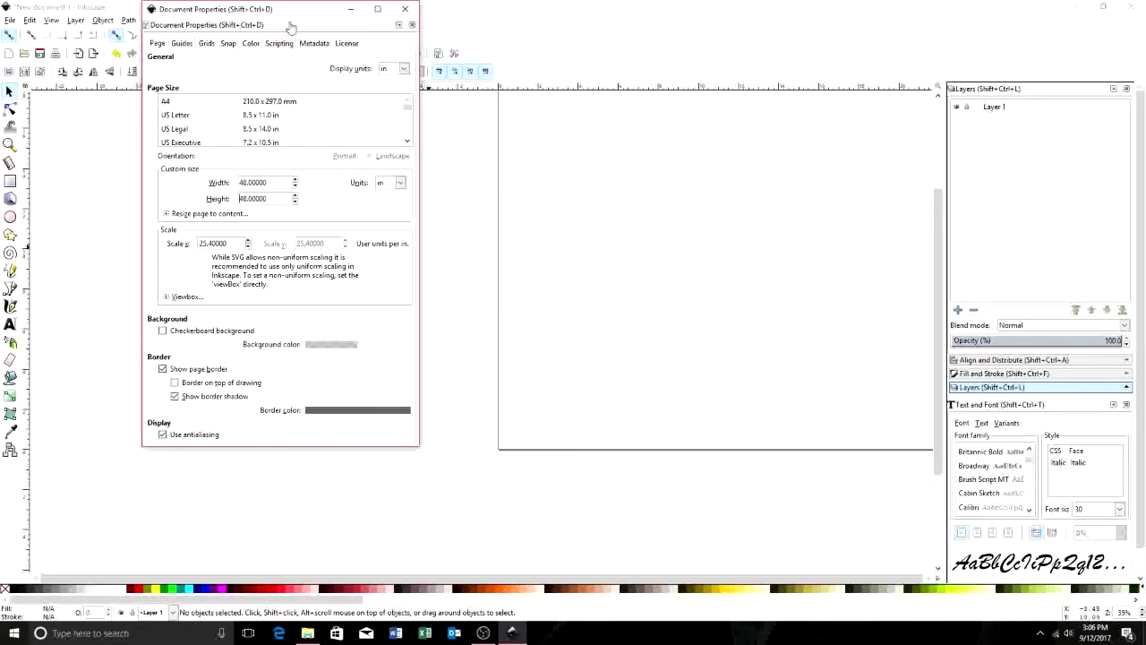
# Move Document Properties to the left and zoom and pan to frame the 48-inch square page
pyautogui.moveTo(284, 10); pyautogui.dragTo(156, 60)
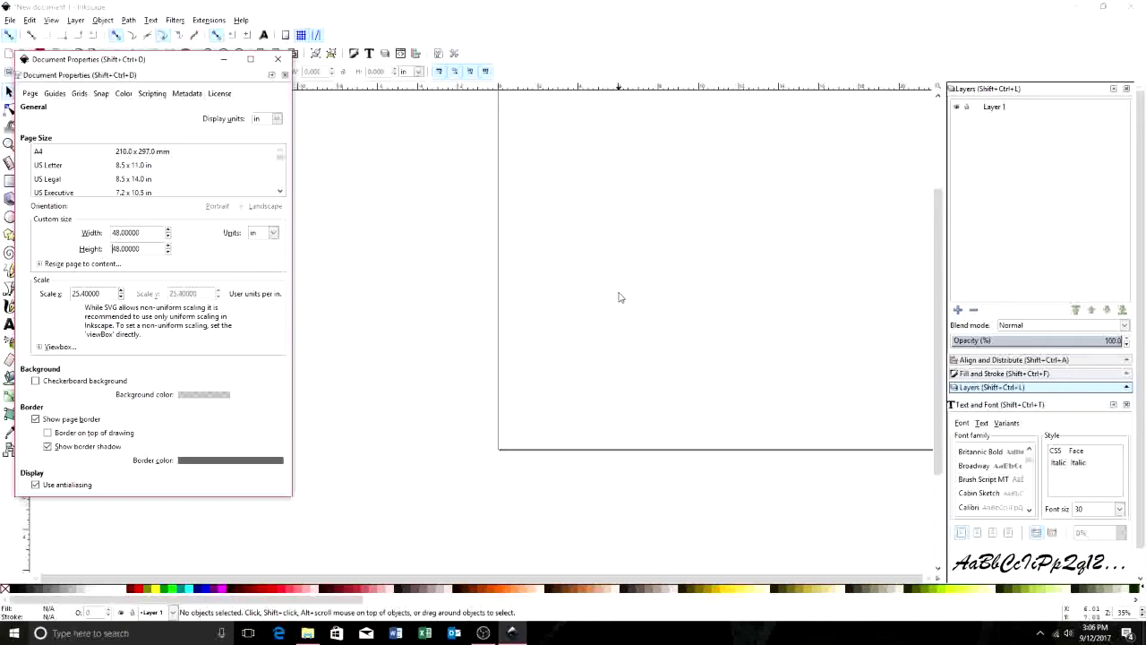
pyautogui.scroll(-6, 612, 294)
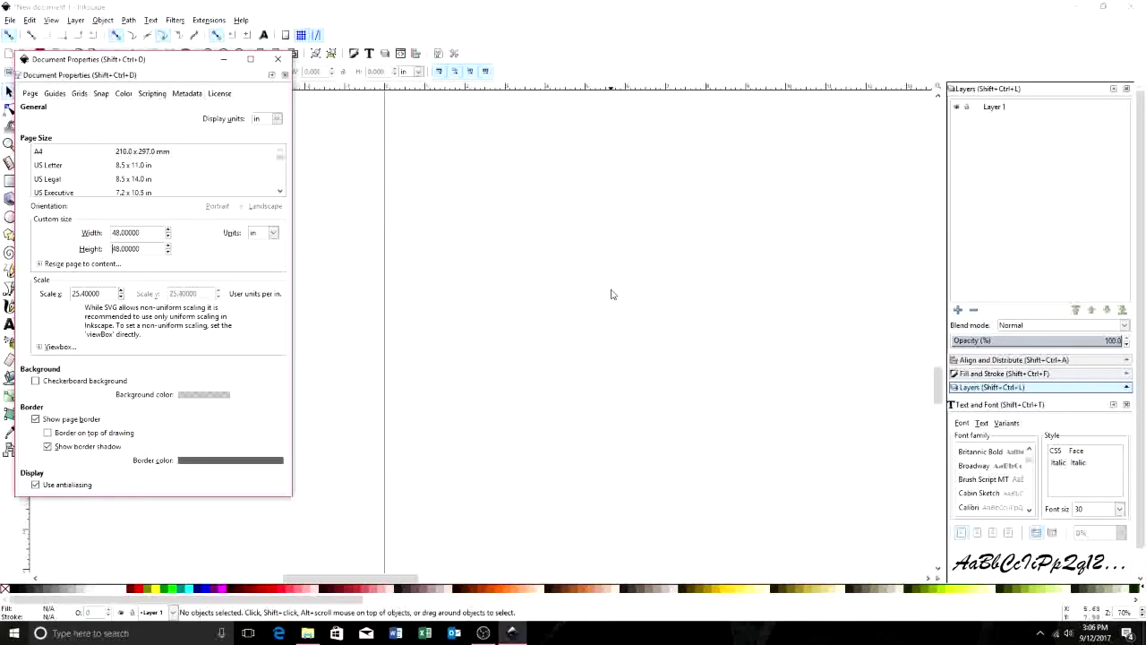
pyautogui.scroll(3, 609, 295)
pyautogui.scroll(-5, 609, 294)
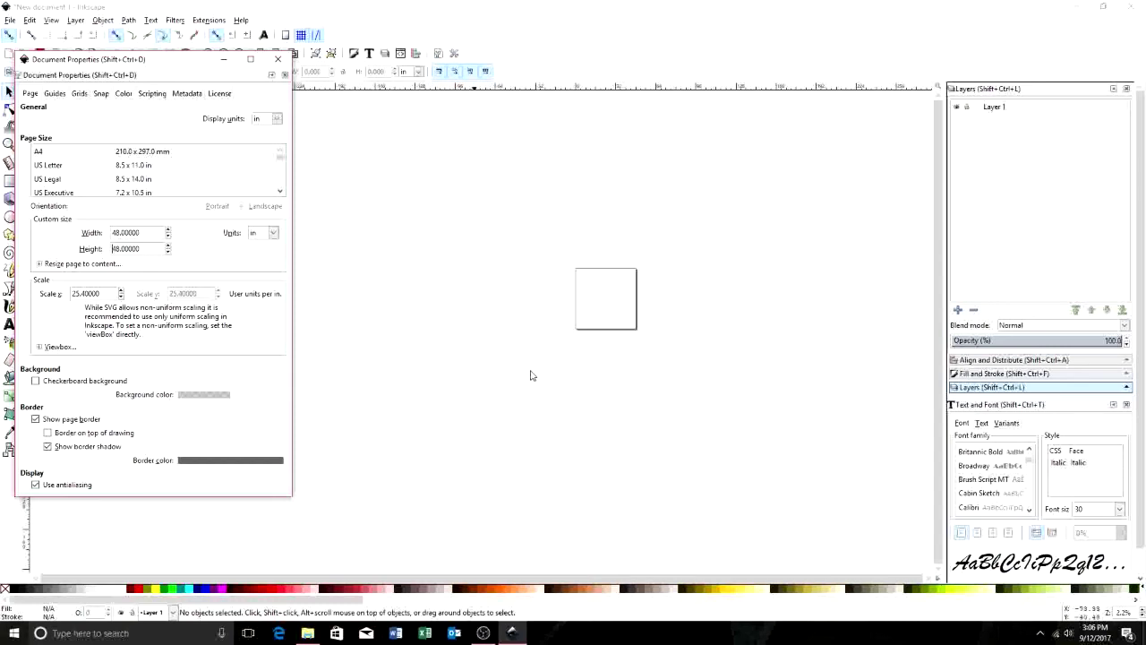
pyautogui.scroll(2, 606, 328)
pyautogui.scroll(-2, 608, 326)
pyautogui.scroll(3, 608, 326)
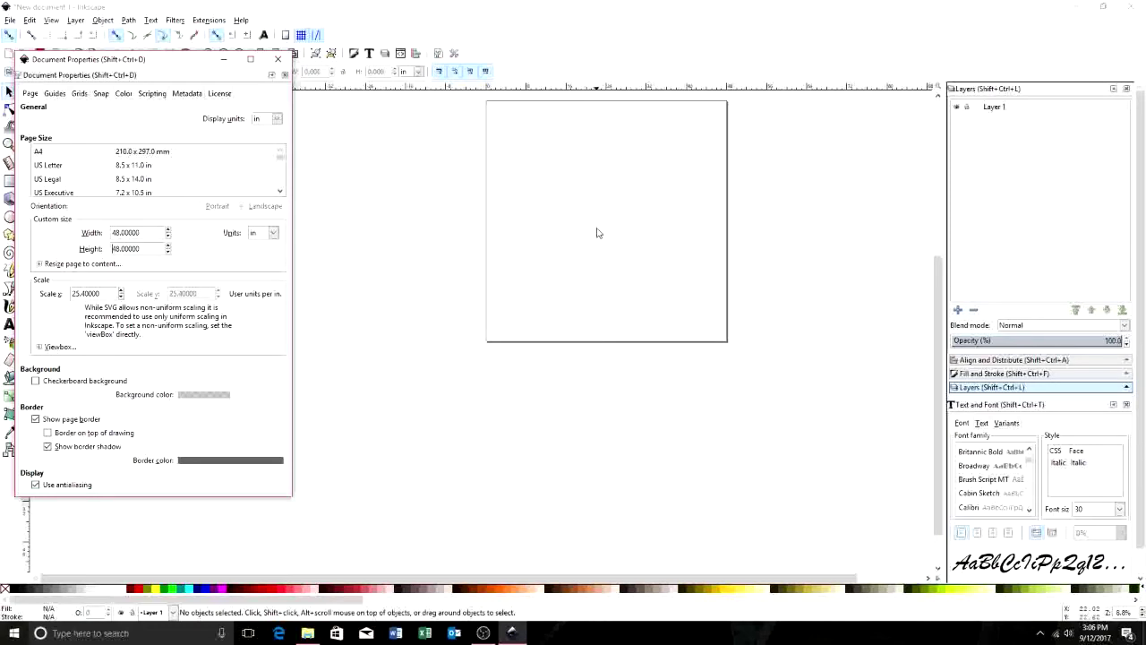
pyautogui.moveTo(599, 232); pyautogui.dragTo(454, 341)
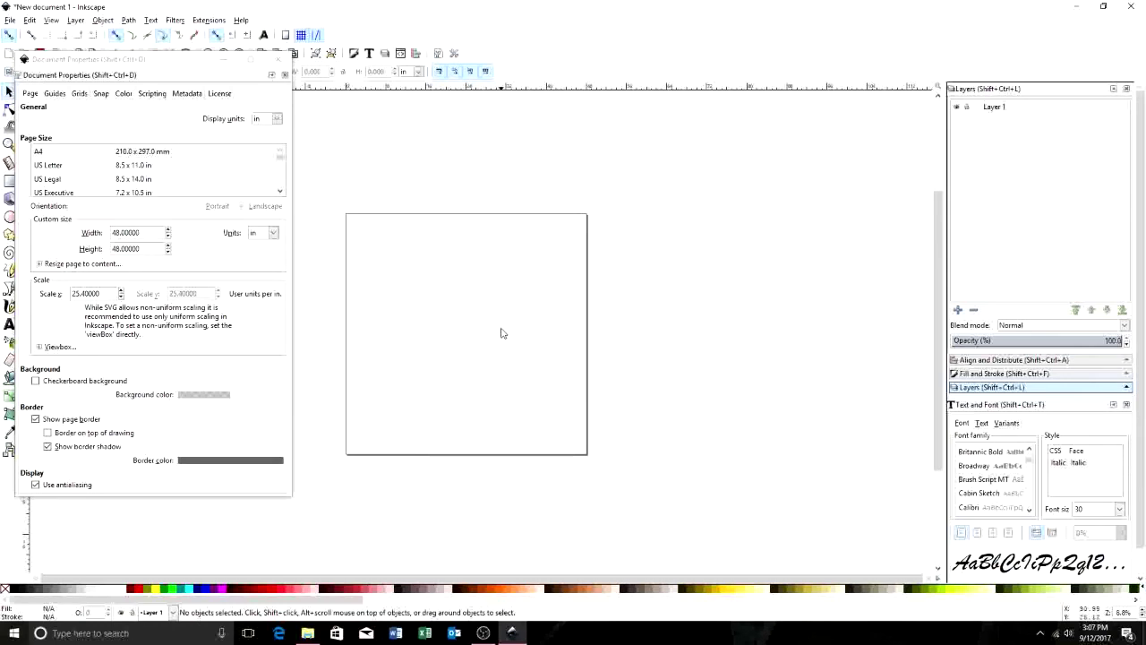
pyautogui.scroll(3, 502, 333)
pyautogui.scroll(-4, 501, 333)
pyautogui.scroll(2, 501, 331)
pyautogui.scroll(-1, 502, 331)
pyautogui.press('shift')
pyautogui.hscroll(-6, 502, 326)
pyautogui.hscroll(5, 502, 327)
pyautogui.hscroll(-5, 501, 327)
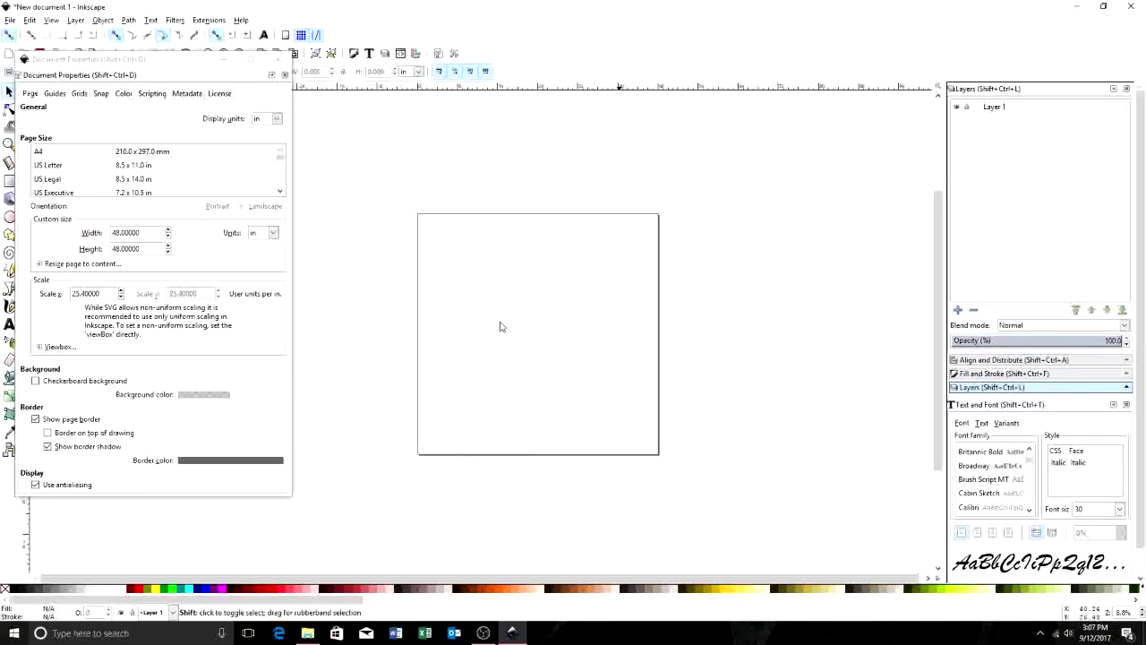
pyautogui.hscroll(3, 500, 326)
pyautogui.hscroll(-1, 501, 327)
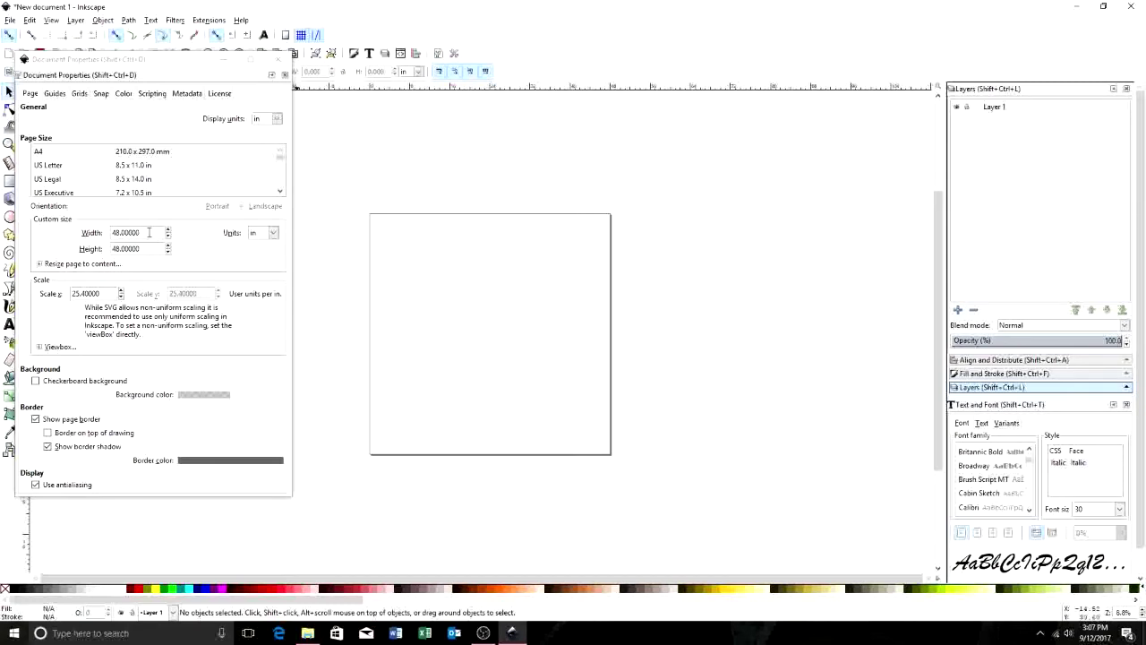
# Resize the page to 120 inches wide by 60 inches high, landscape
pyautogui.moveTo(146, 231); pyautogui.dragTo(56, 228)
pyautogui.write('120')
pyautogui.press('Return')
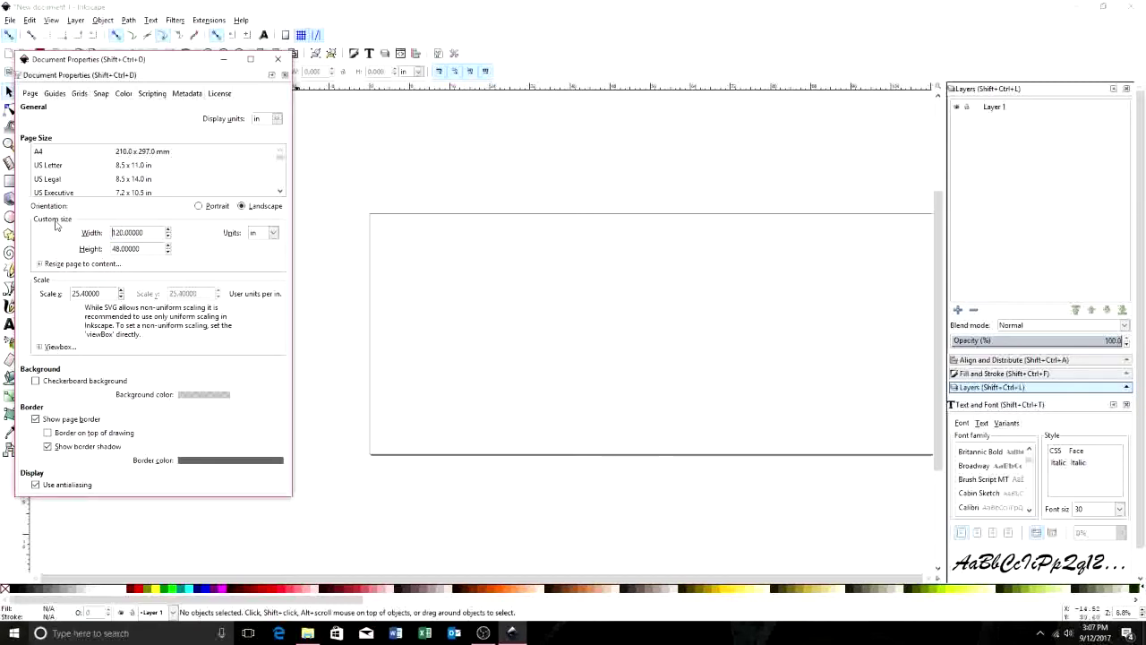
pyautogui.moveTo(136, 250); pyautogui.dragTo(74, 254)
pyautogui.write('60.00')
pyautogui.press('Return')
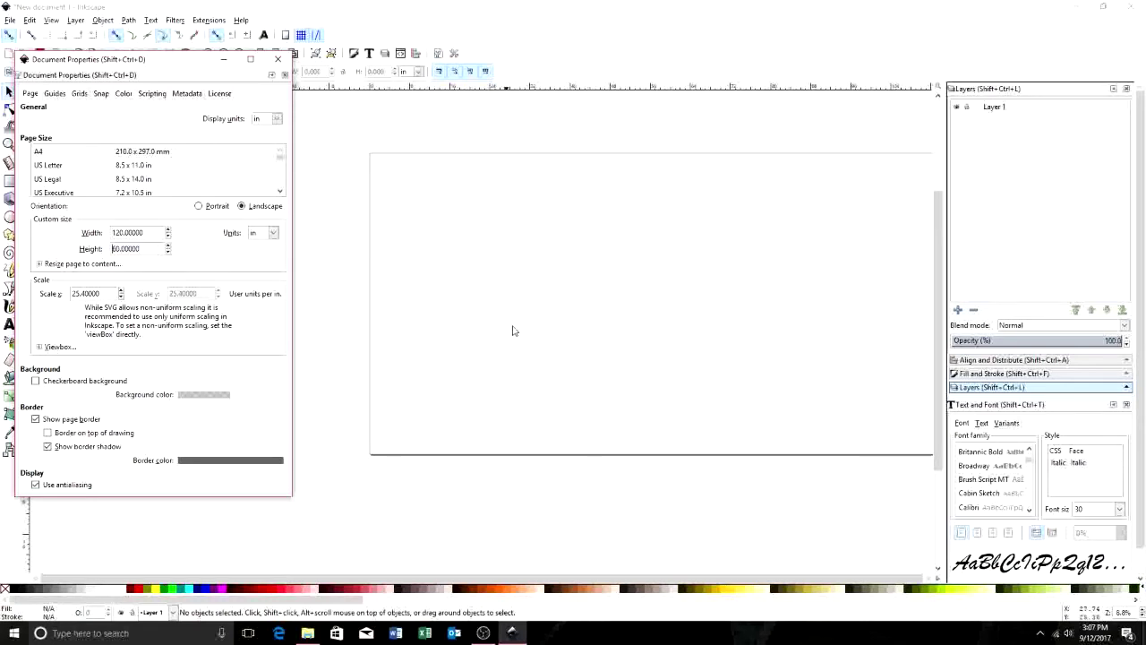
pyautogui.scroll(-2, 516, 330)
pyautogui.scroll(1, 515, 330)
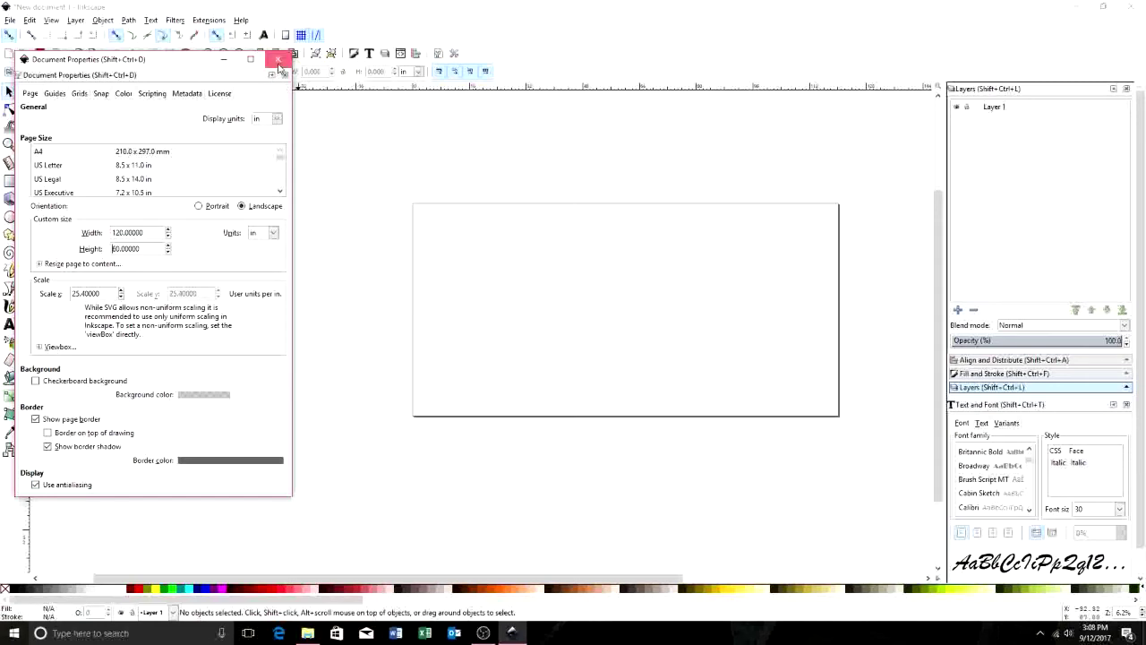
# Close Document Properties, pan the page left, and select the Bezier (Pen) tool
pyautogui.click(279, 60)
pyautogui.moveTo(606, 296); pyautogui.dragTo(424, 310)
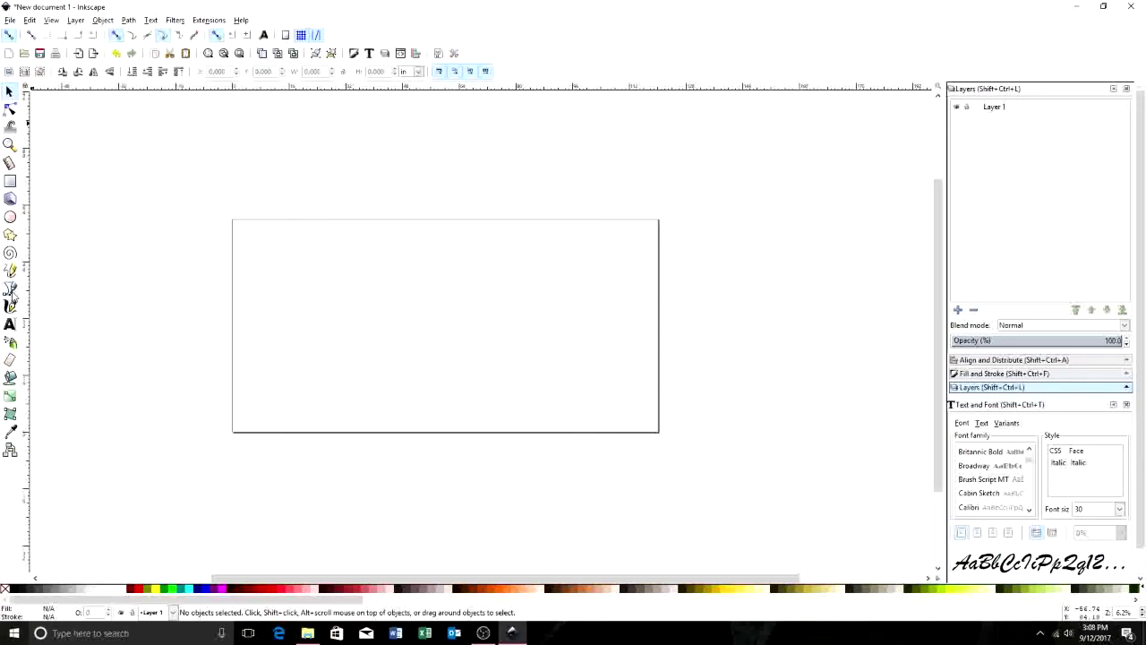
pyautogui.click(11, 290)
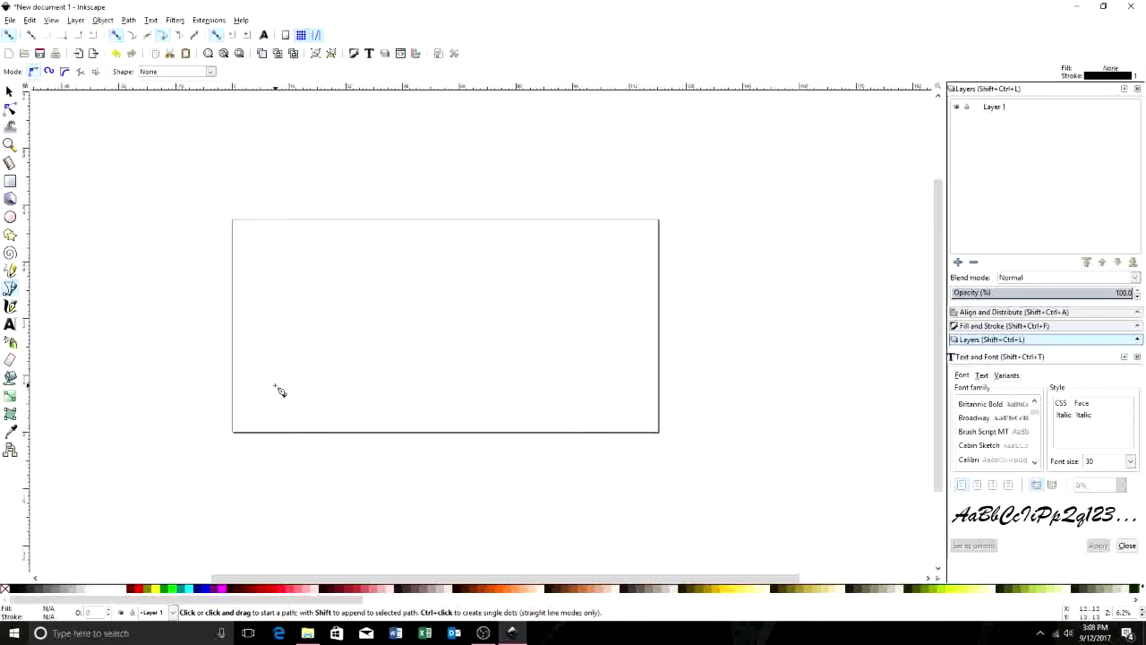
# Draw a straight horizontal line near the lower left of the page
pyautogui.click(275, 385)
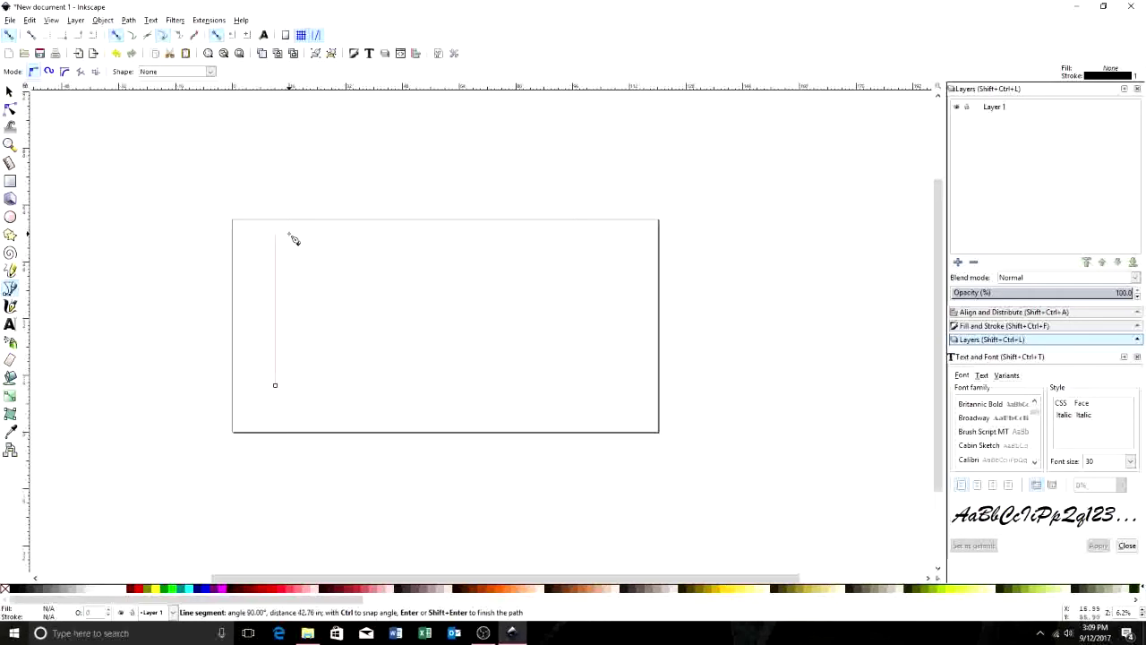
pyautogui.click(469, 386)
pyautogui.press('Return')
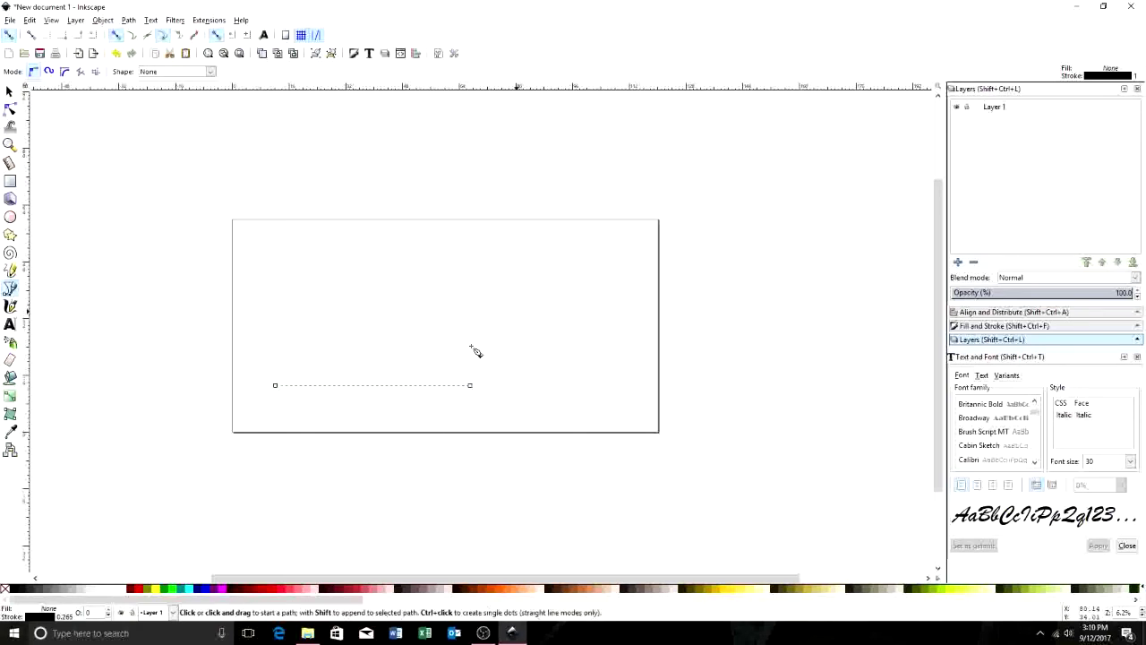
# With the Selector tool, set the line's width W to 24 inches
pyautogui.click(8, 91)
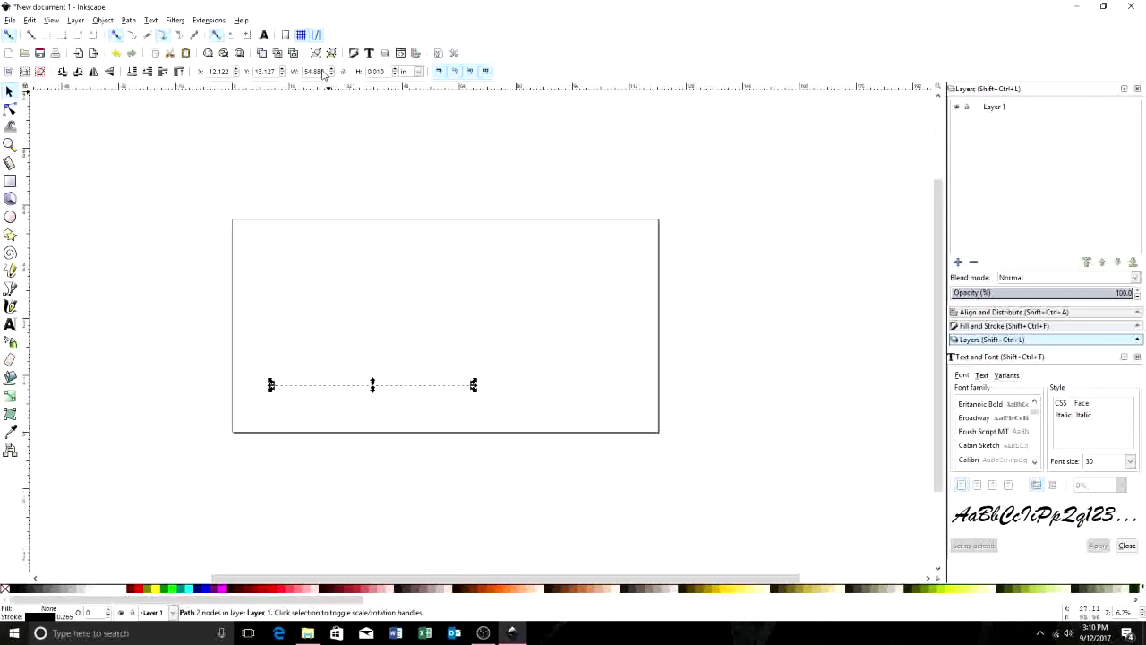
pyautogui.moveTo(324, 76); pyautogui.dragTo(303, 77)
pyautogui.write('3')
pyautogui.press('Return')
pyautogui.keyDown('ctrl'); pyautogui.scroll(7, 309, 397); pyautogui.keyUp('ctrl')
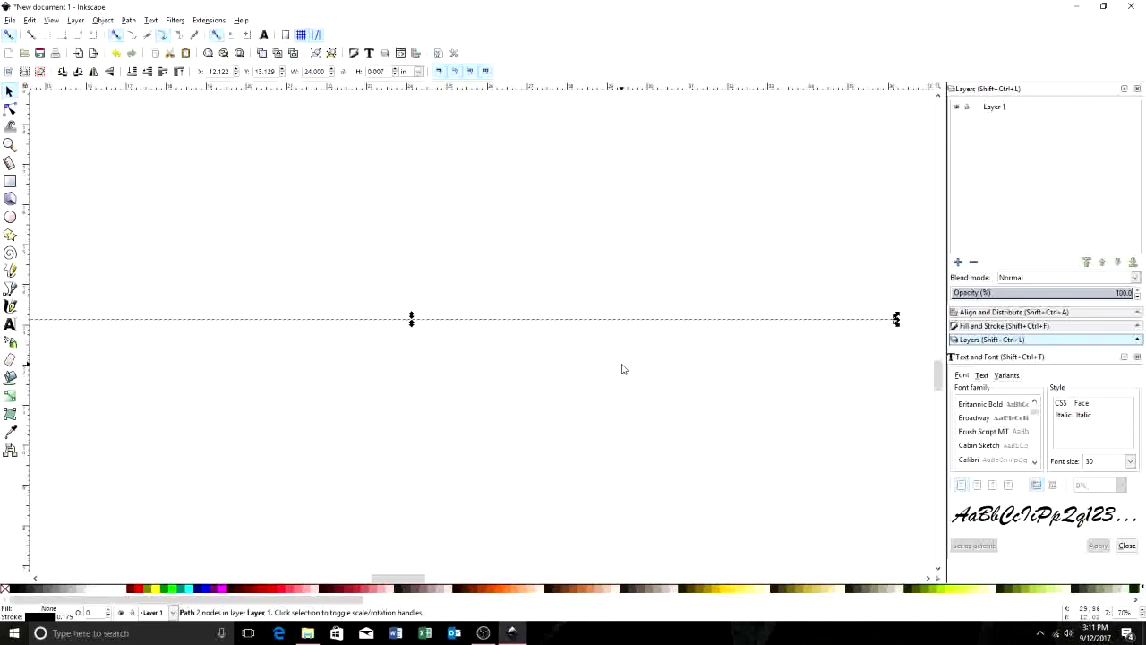
pyautogui.scroll(-2, 582, 374)
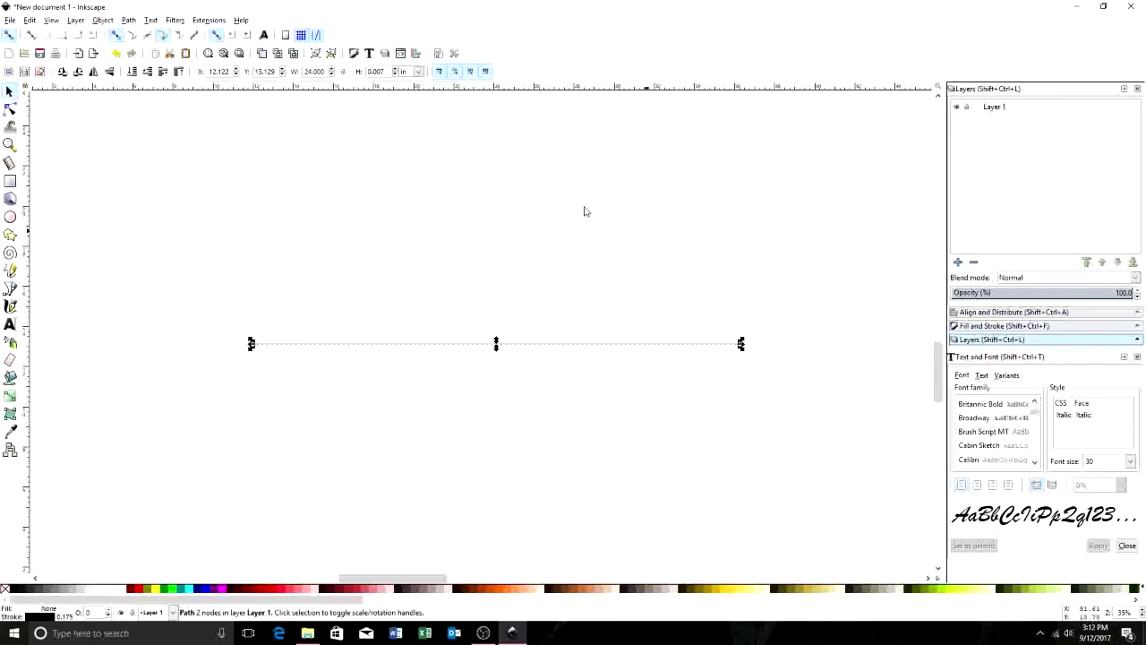
# Open the Fill and Stroke panel from the Object menu
pyautogui.click(103, 20)
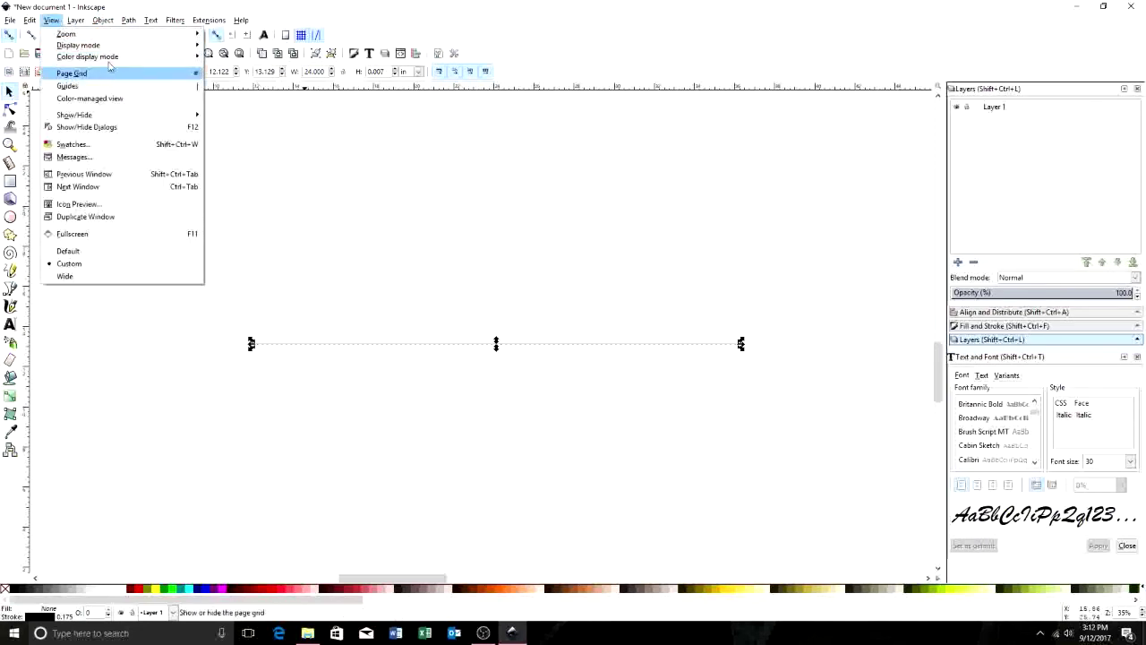
pyautogui.moveTo(130, 22)
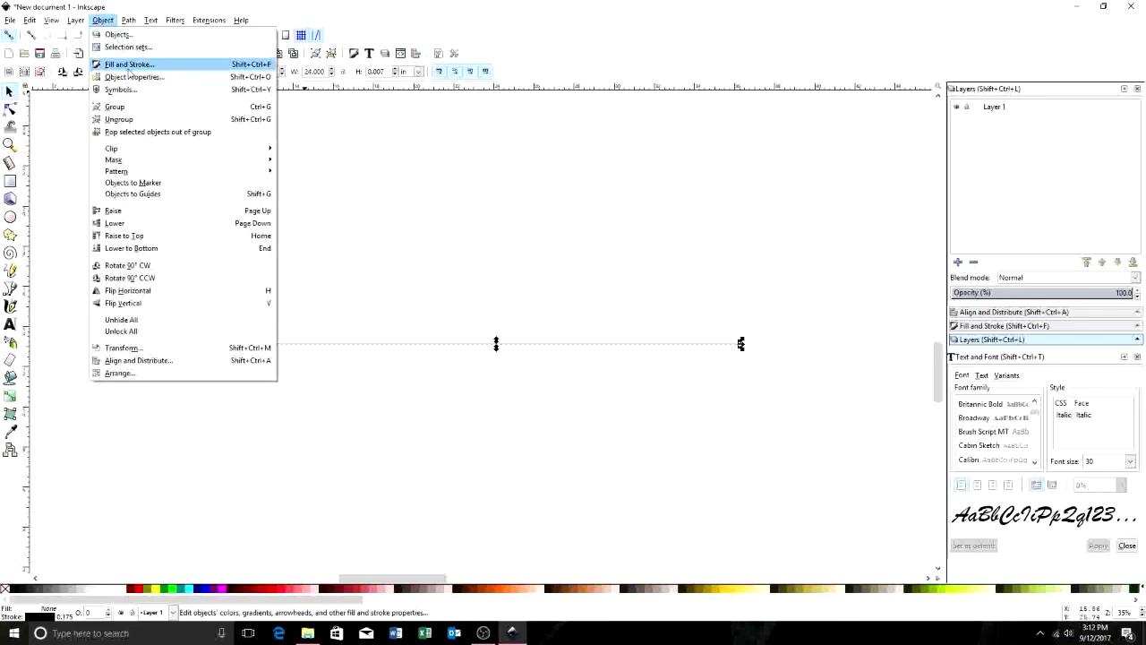
pyautogui.click(130, 66)
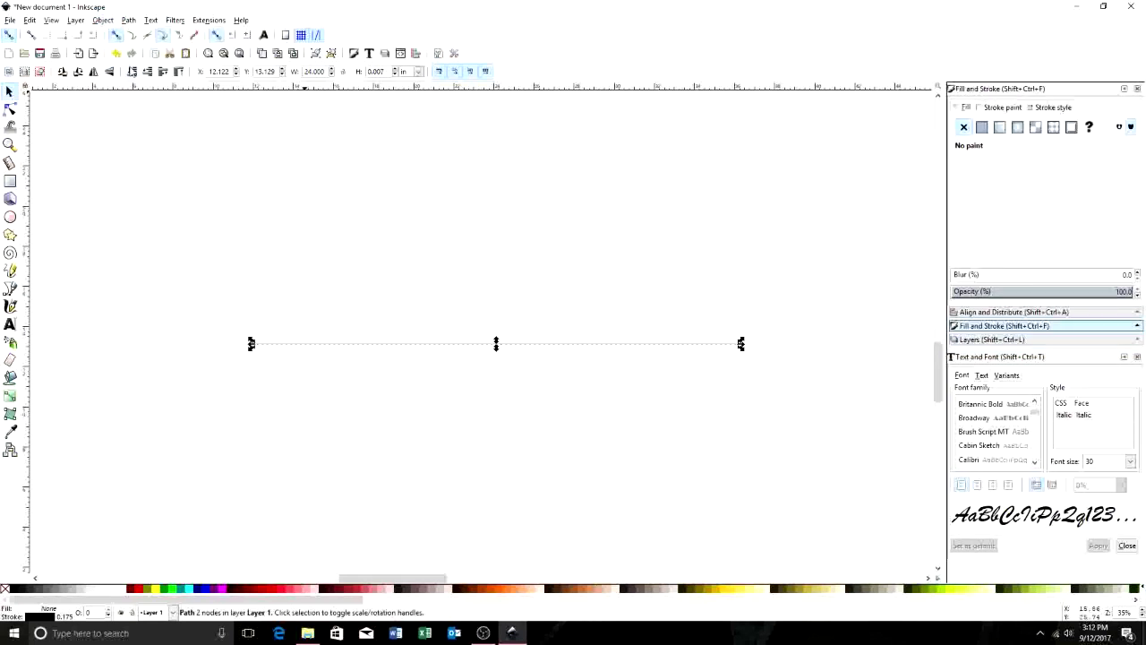
# On the Stroke style tab, show the stroke width in inches, now 0.007 in
pyautogui.click(1054, 107)
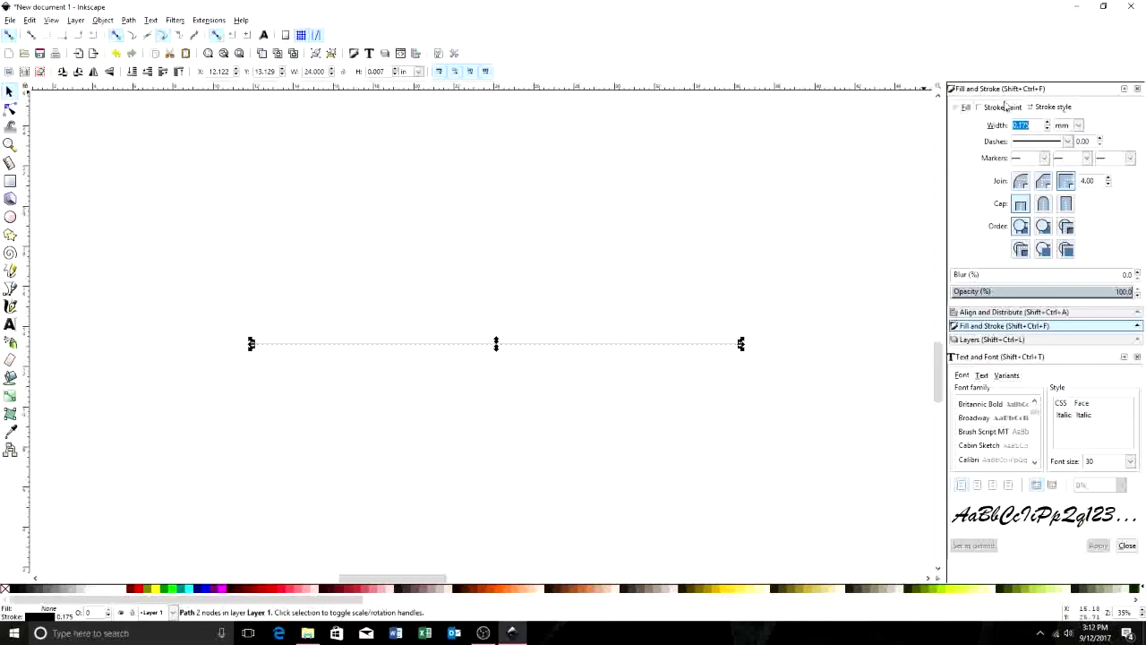
pyautogui.click(1079, 125)
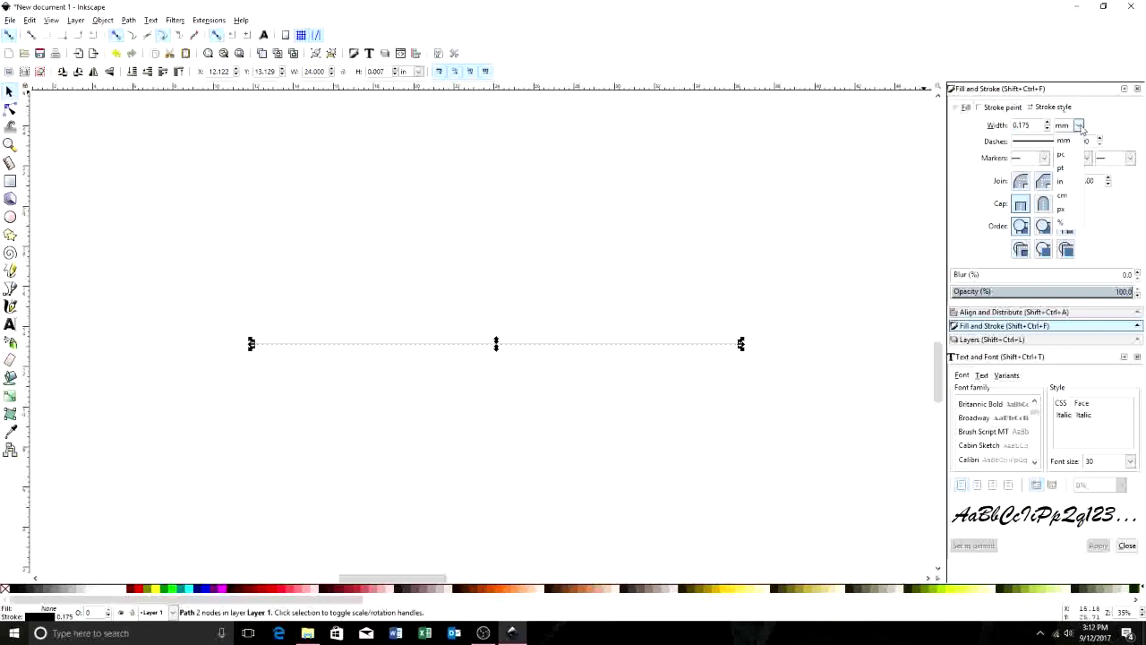
pyautogui.click(1074, 182)
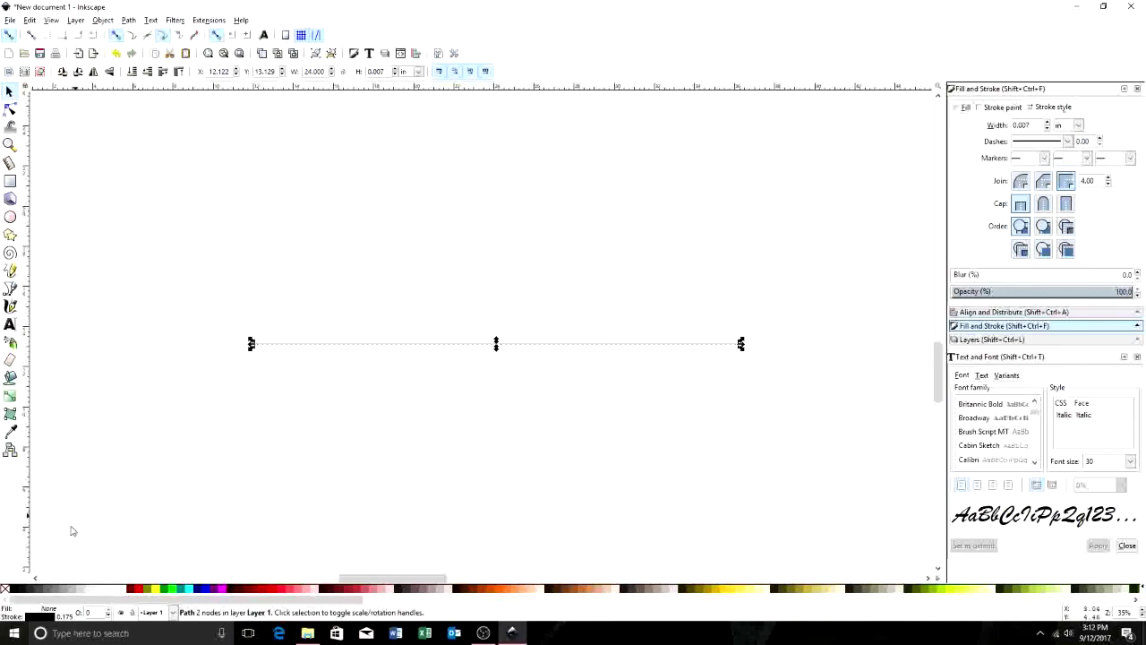
# Give the line a black fill from the palette, then reselect it
pyautogui.click(14, 591)
pyautogui.click(378, 457)
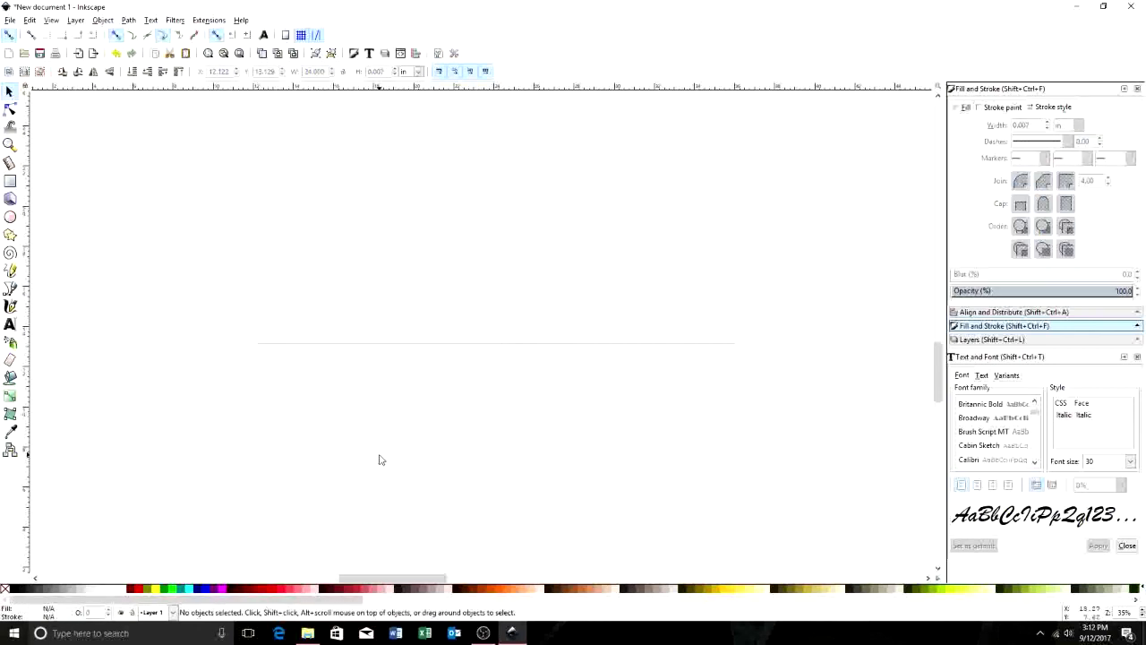
pyautogui.click(505, 343)
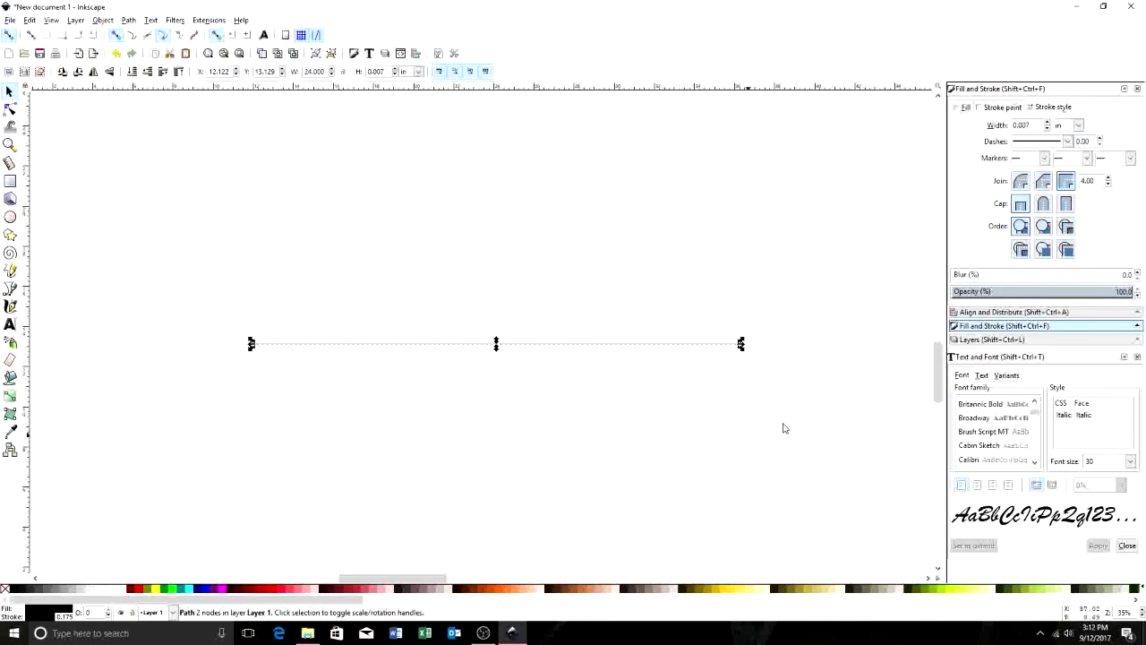
# Set the line's stroke width to 0.002 in and zoom to inspect it
pyautogui.moveTo(1031, 125); pyautogui.dragTo(991, 127)
pyautogui.write('.002')
pyautogui.press('Return')
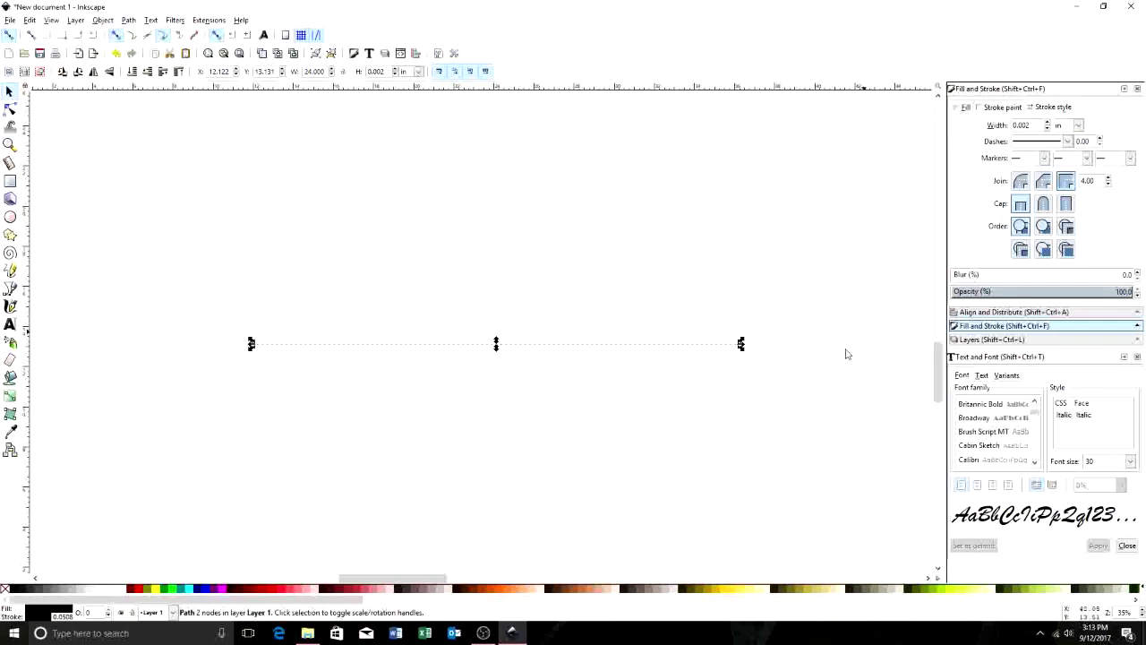
pyautogui.click(574, 397)
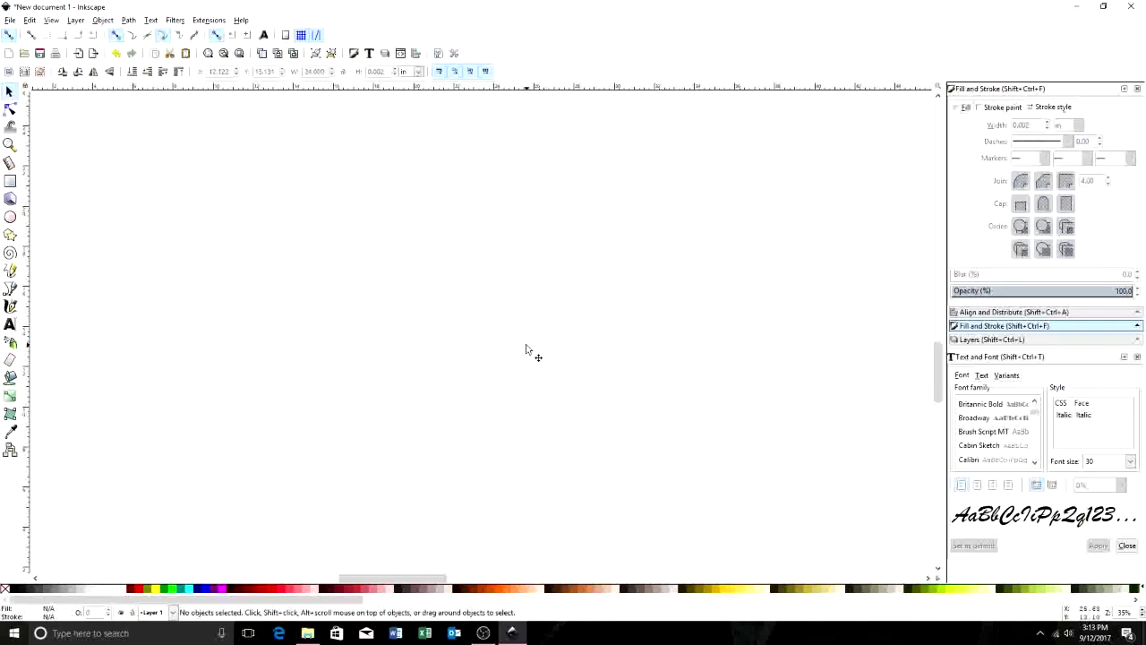
pyautogui.press('ctrl')
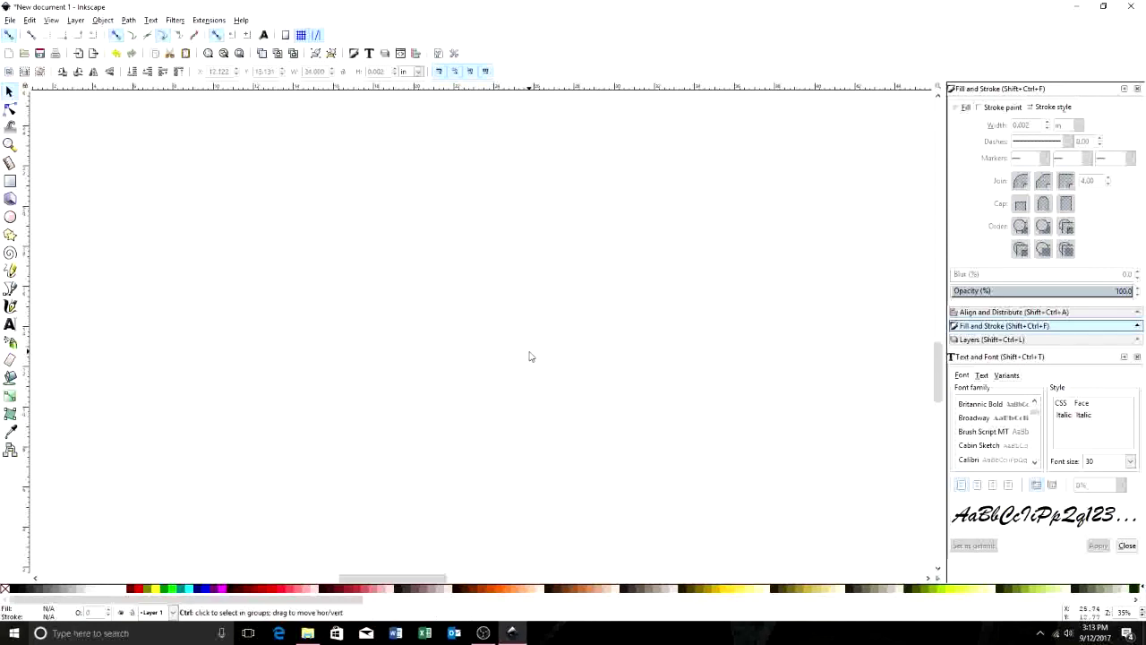
pyautogui.scroll(-1, 529, 357)
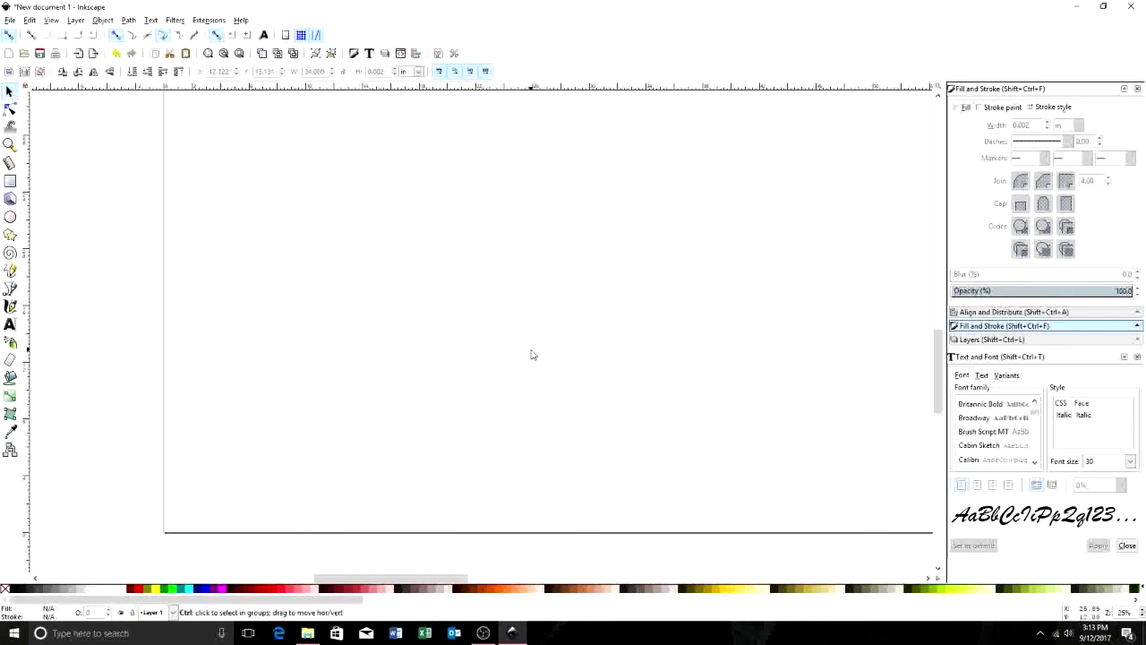
pyautogui.scroll(1, 531, 355)
# Give the 24-inch line a stroke width of 0.009 in
pyautogui.click(533, 348)
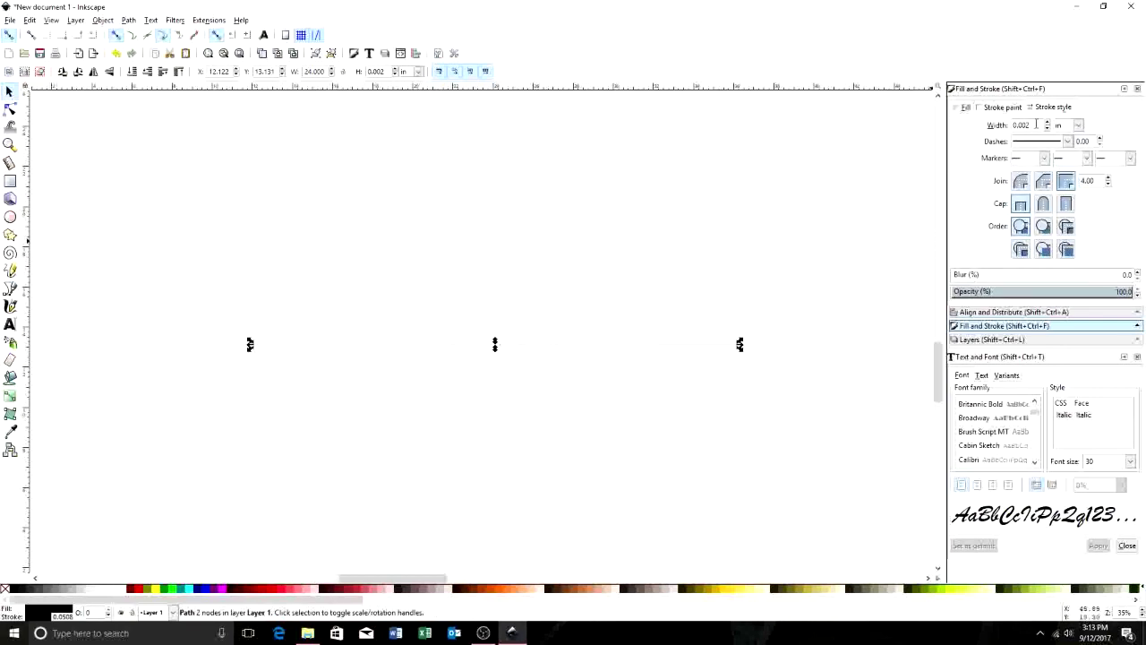
pyautogui.moveTo(1036, 124); pyautogui.dragTo(1007, 127)
pyautogui.press('BackSpace')
pyautogui.press('Return')
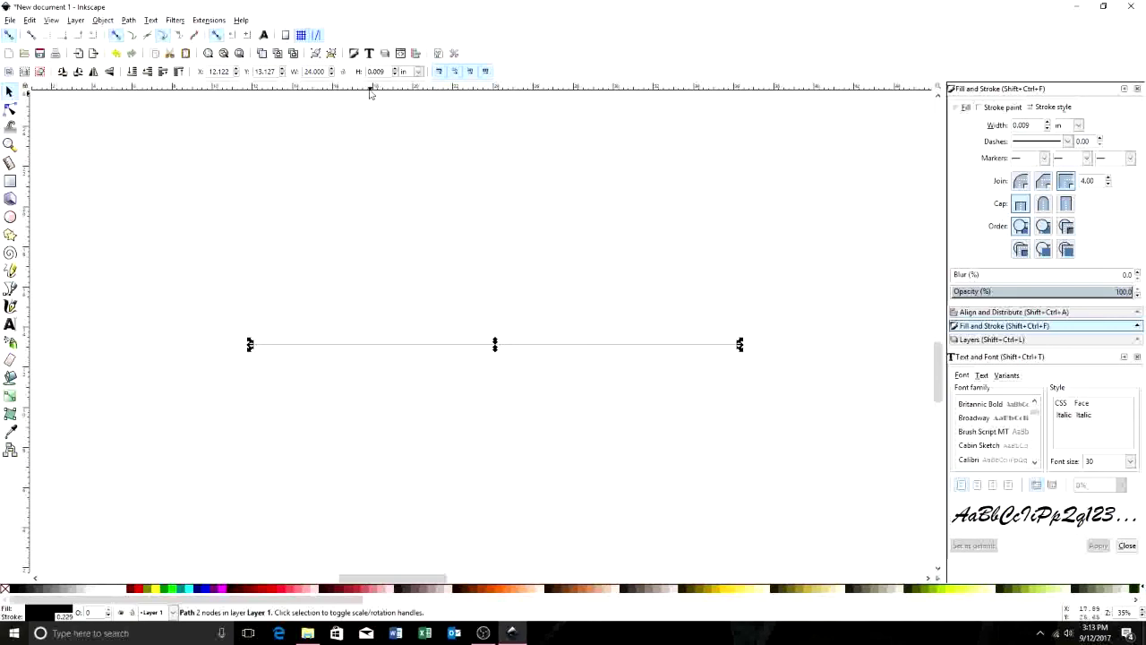
# Drag the 24-inch line to the page's bottom-left corner and zoom out
pyautogui.click(591, 403)
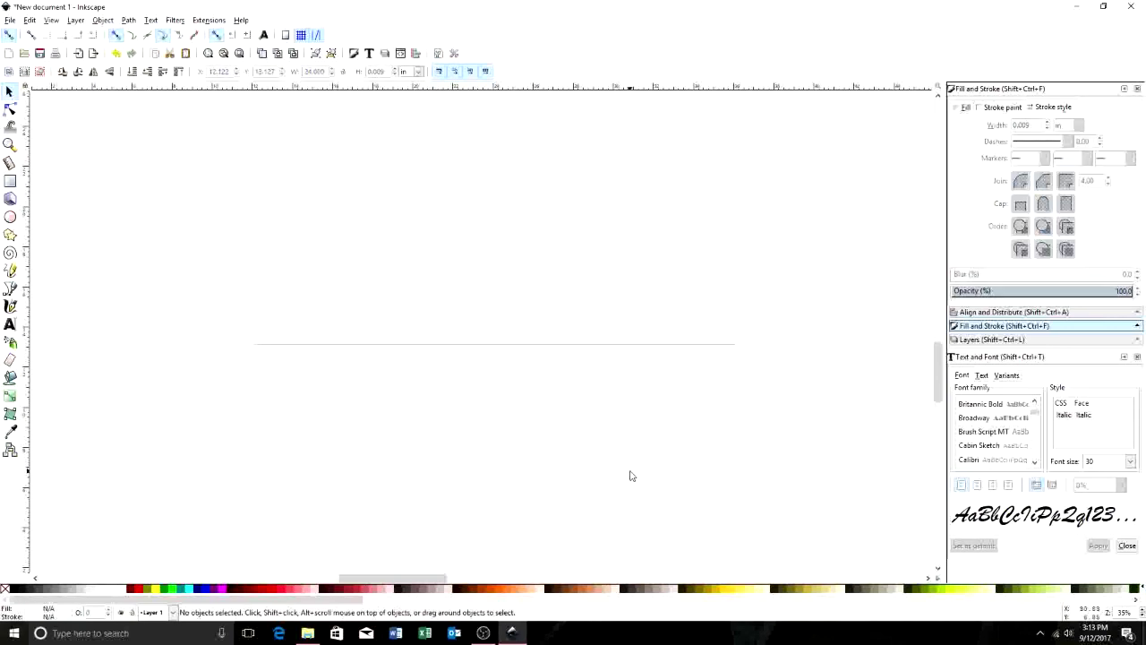
pyautogui.keyDown('ctrl'); pyautogui.scroll(-2, 655, 402); pyautogui.keyUp('ctrl')
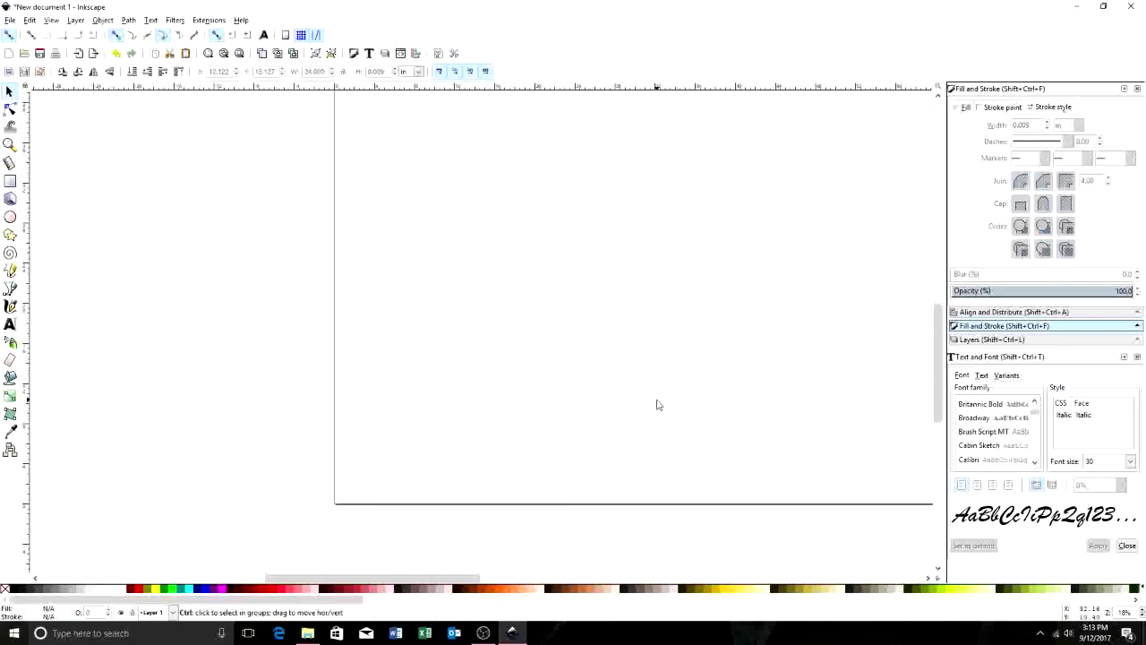
pyautogui.click(577, 376)
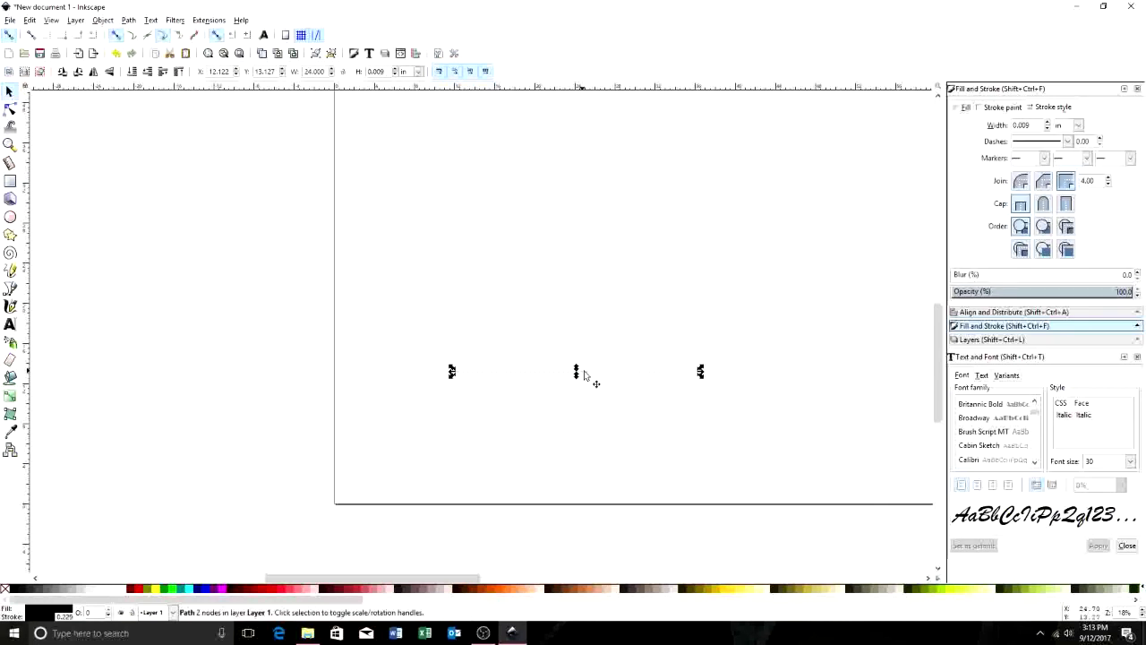
pyautogui.moveTo(591, 376)
pyautogui.mouseDown()
pyautogui.moveTo(500, 436)
pyautogui.moveTo(475, 495)
pyautogui.mouseUp()
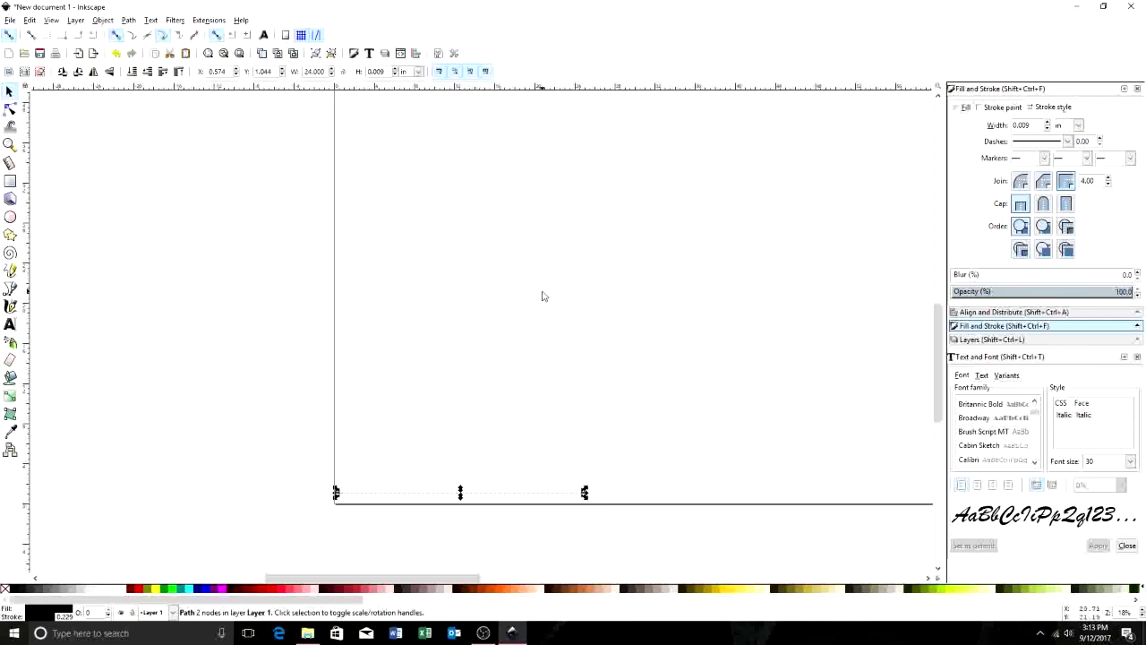
pyautogui.scroll(-6, 542, 298)
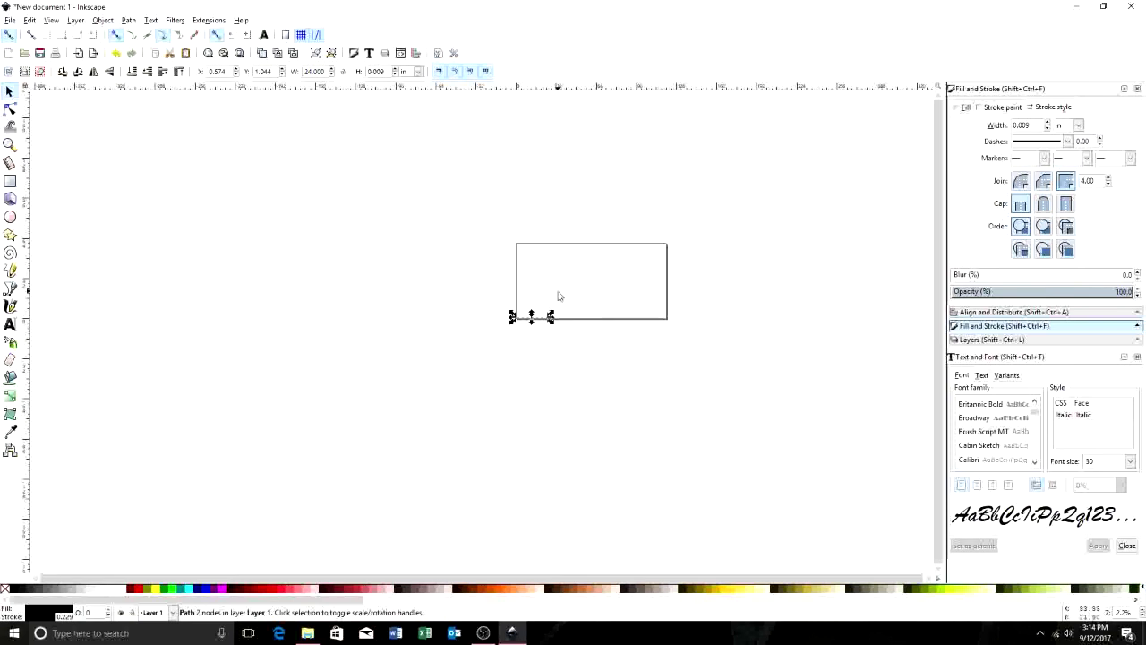
pyautogui.click(9, 19)
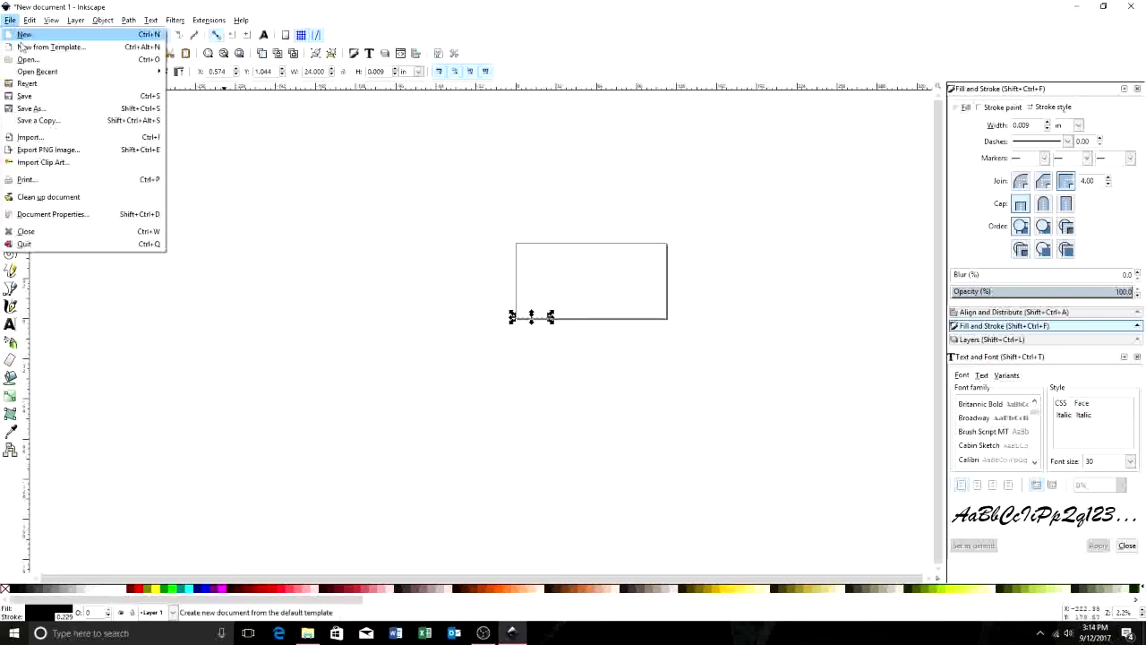
pyautogui.click(52, 219)
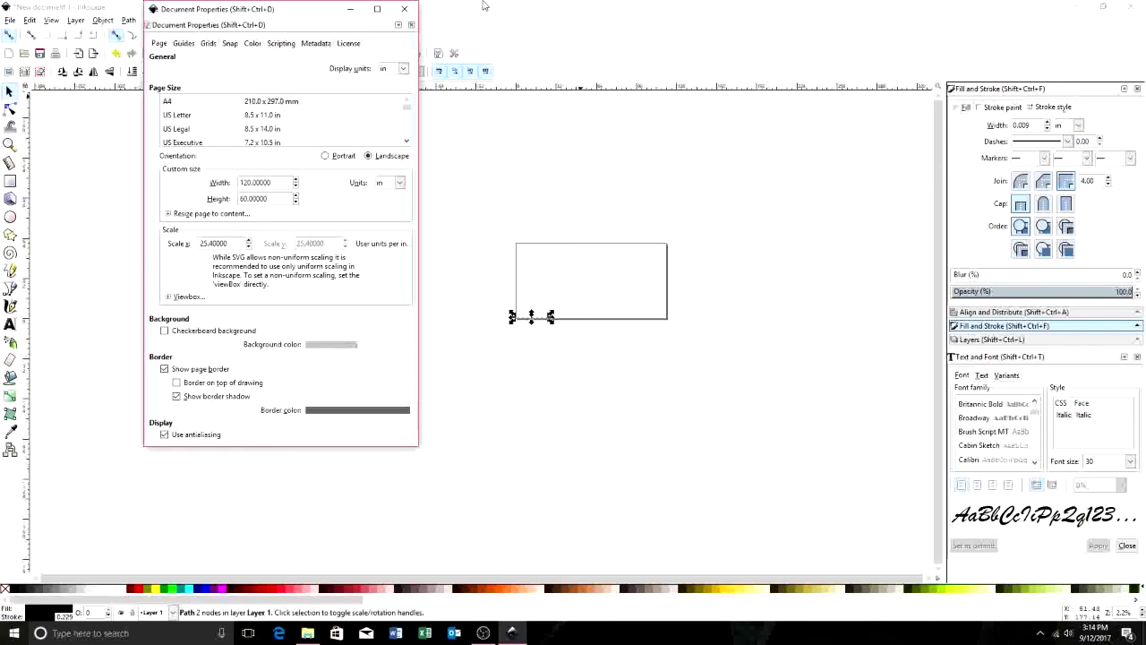
pyautogui.click(405, 11)
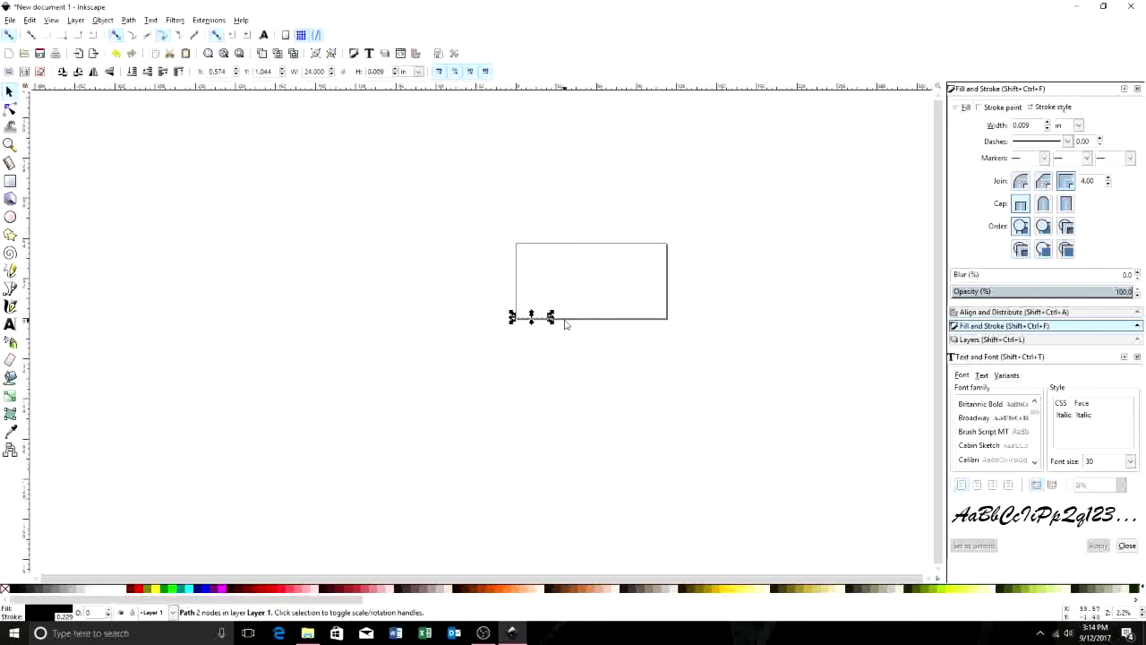
pyautogui.keyDown('ctrl'); pyautogui.scroll(5, 558, 311); pyautogui.keyUp('ctrl')
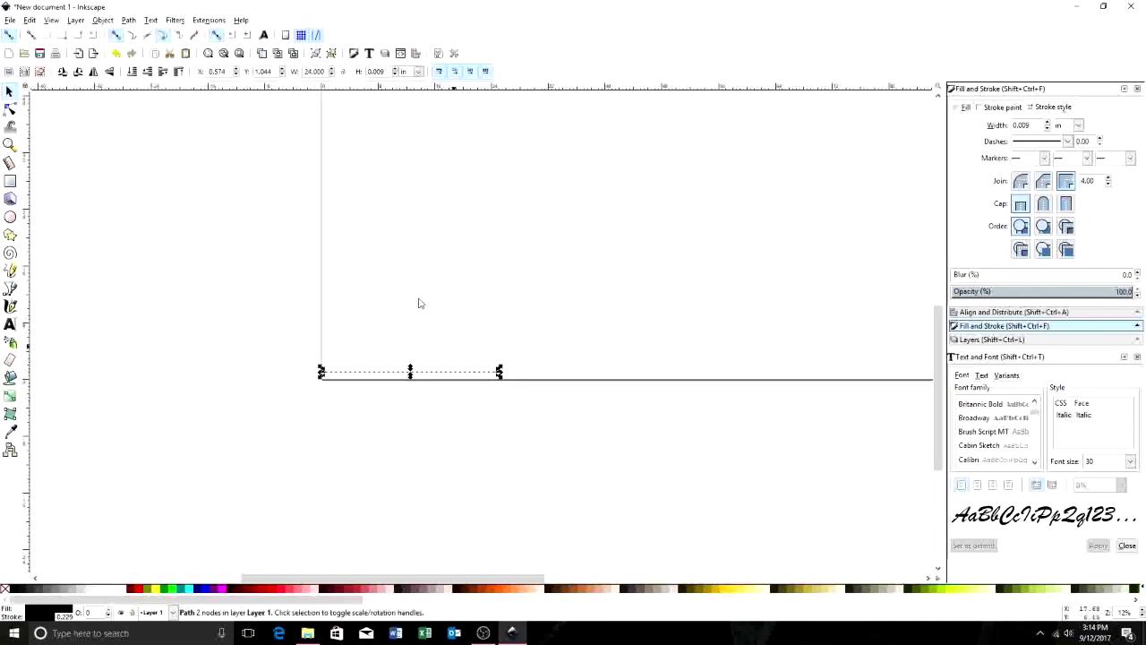
pyautogui.click(447, 430)
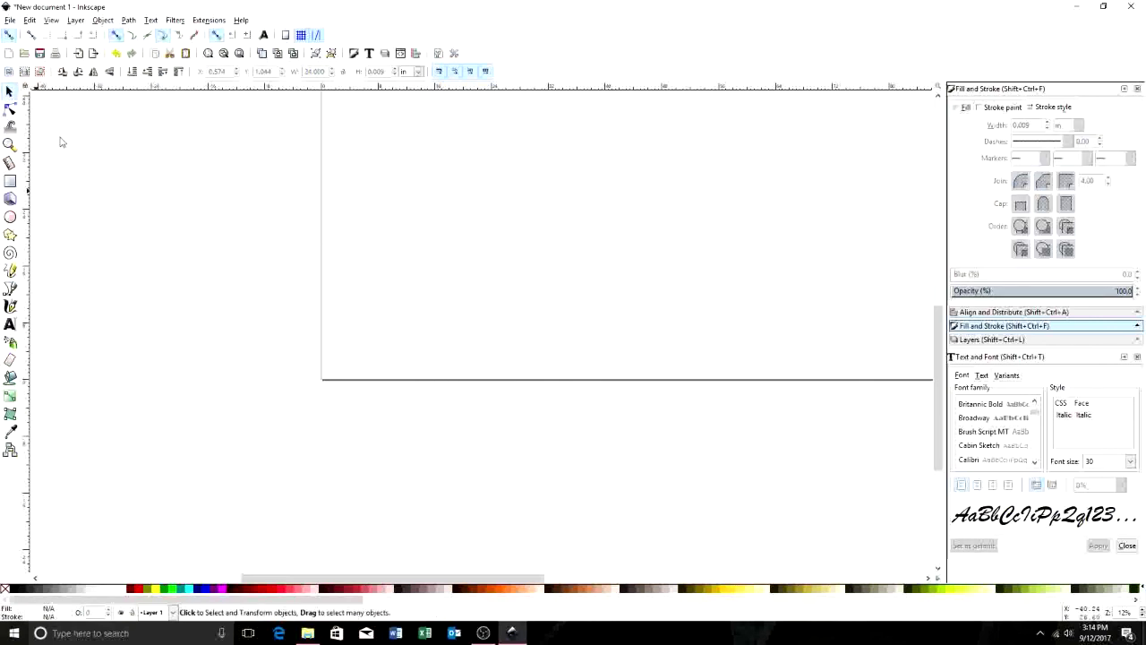
pyautogui.click(409, 371)
pyautogui.click(102, 20)
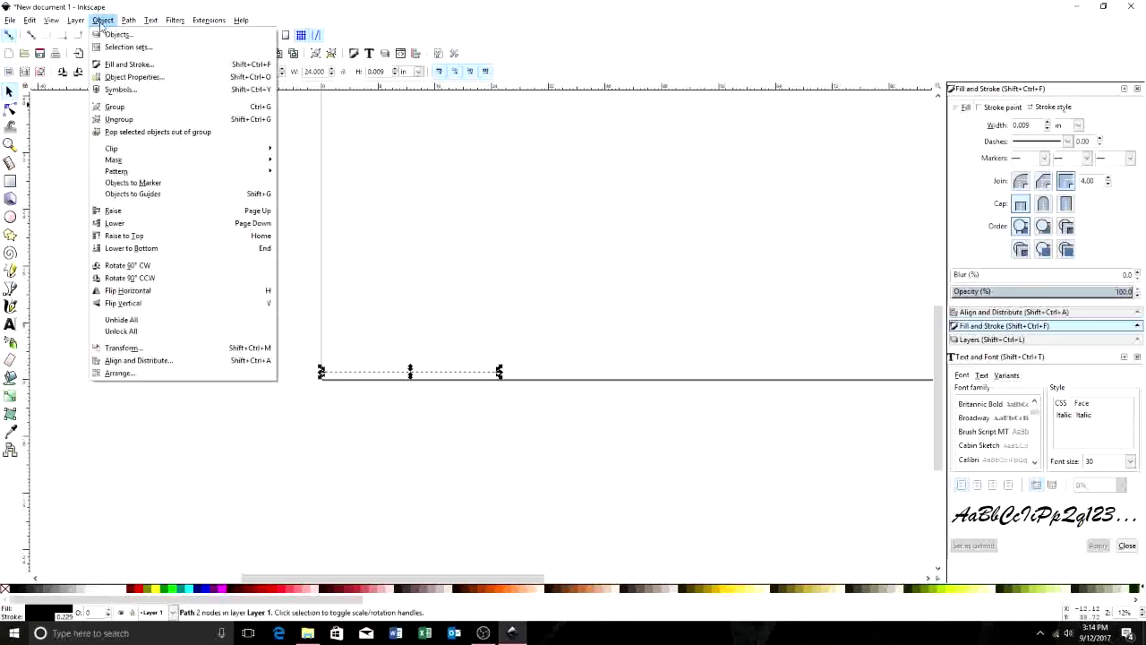
pyautogui.click(165, 268)
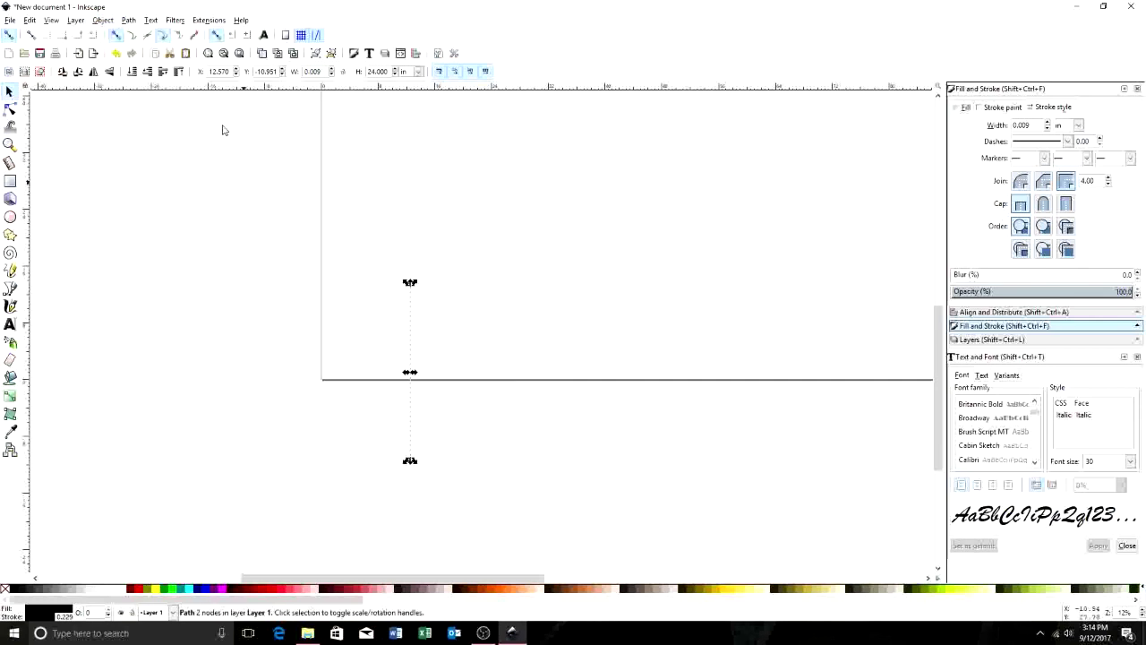
pyautogui.click(103, 20)
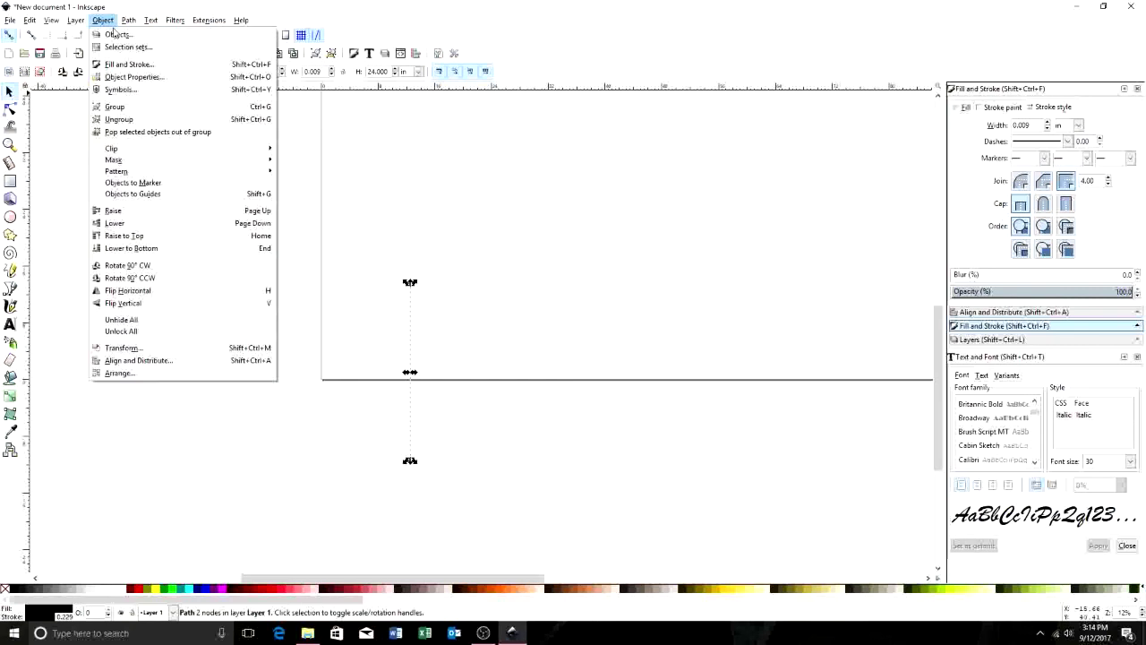
pyautogui.click(153, 270)
pyautogui.click(447, 411)
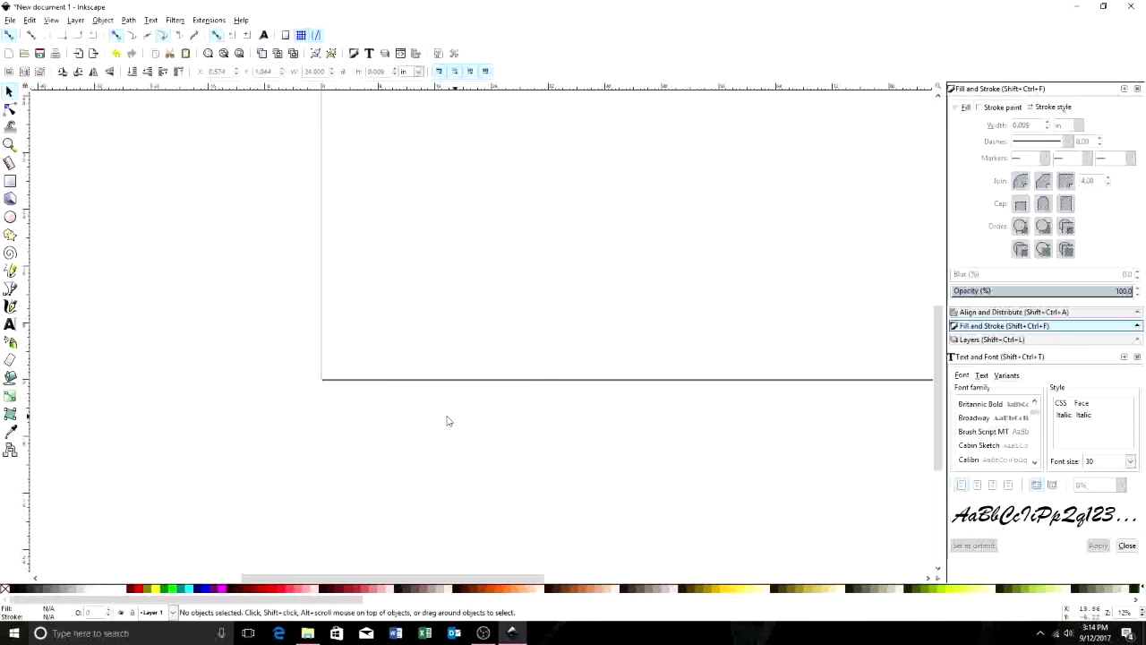
pyautogui.click(419, 378)
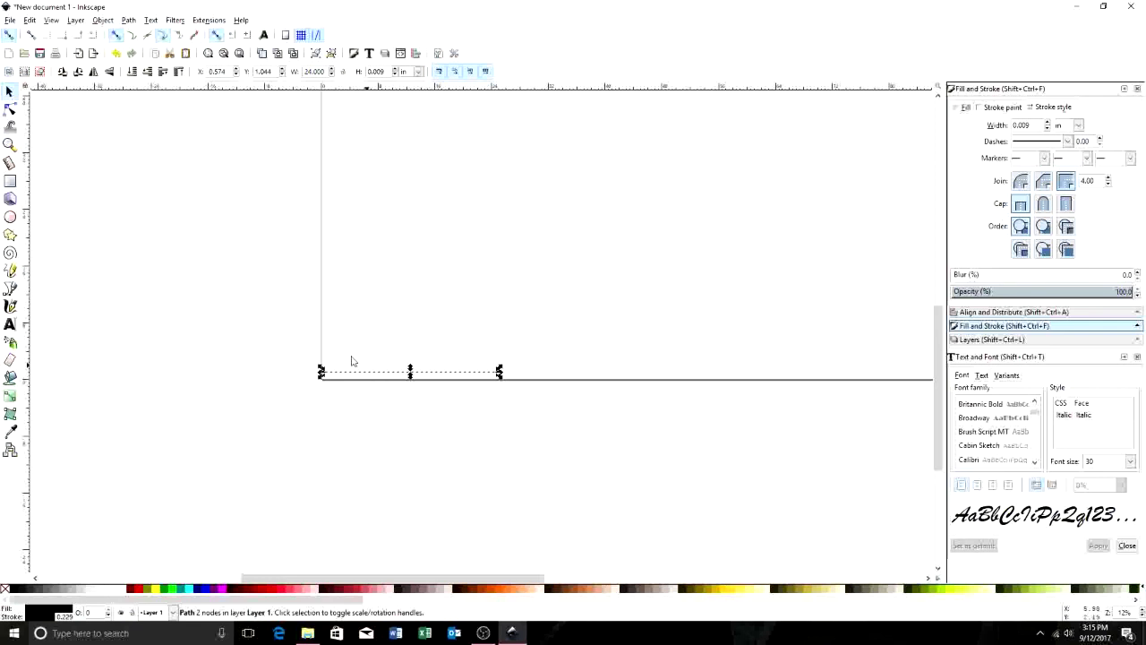
# Save as '24 inch test cut horizontal.svg', overwriting the existing copy
pyautogui.click(9, 20)
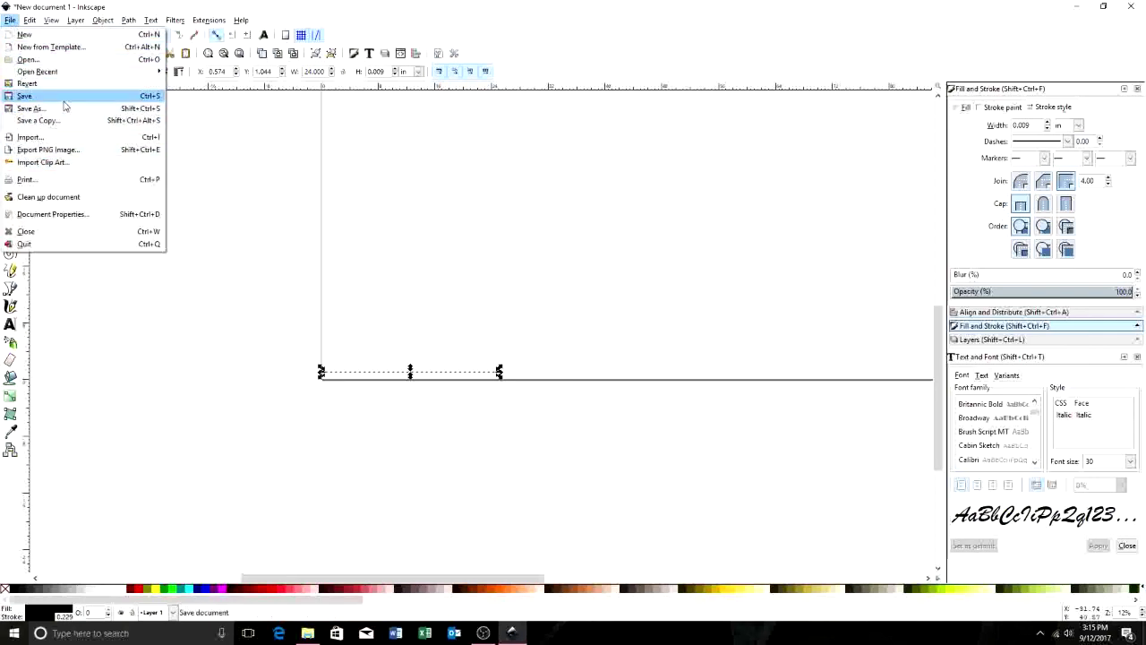
pyautogui.click(63, 109)
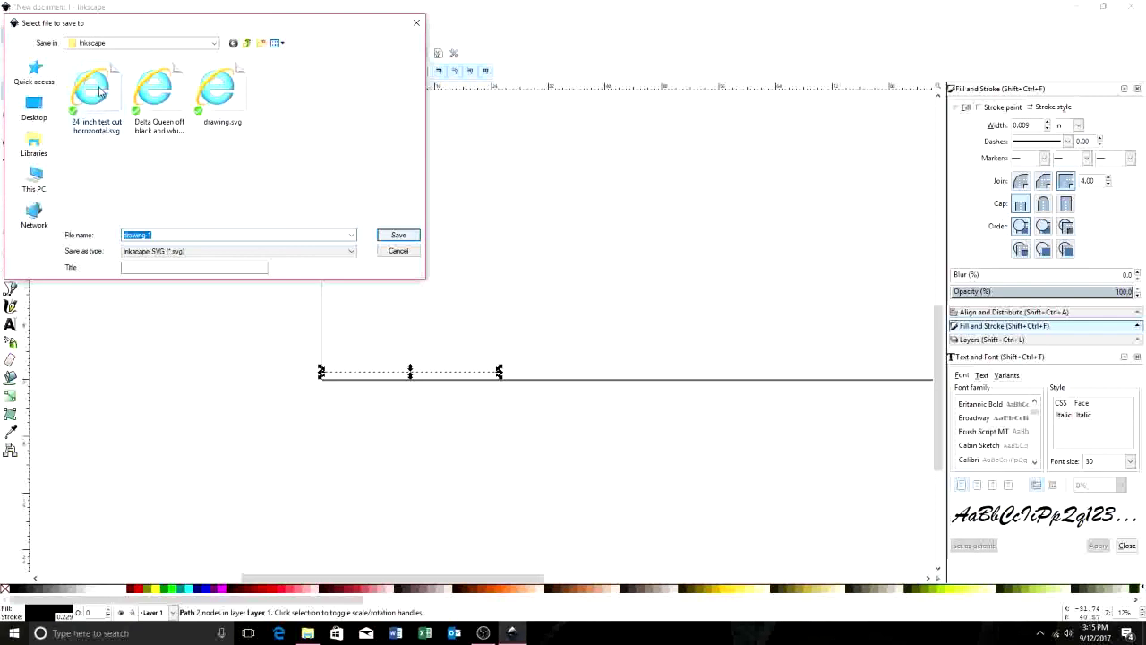
pyautogui.click(100, 97)
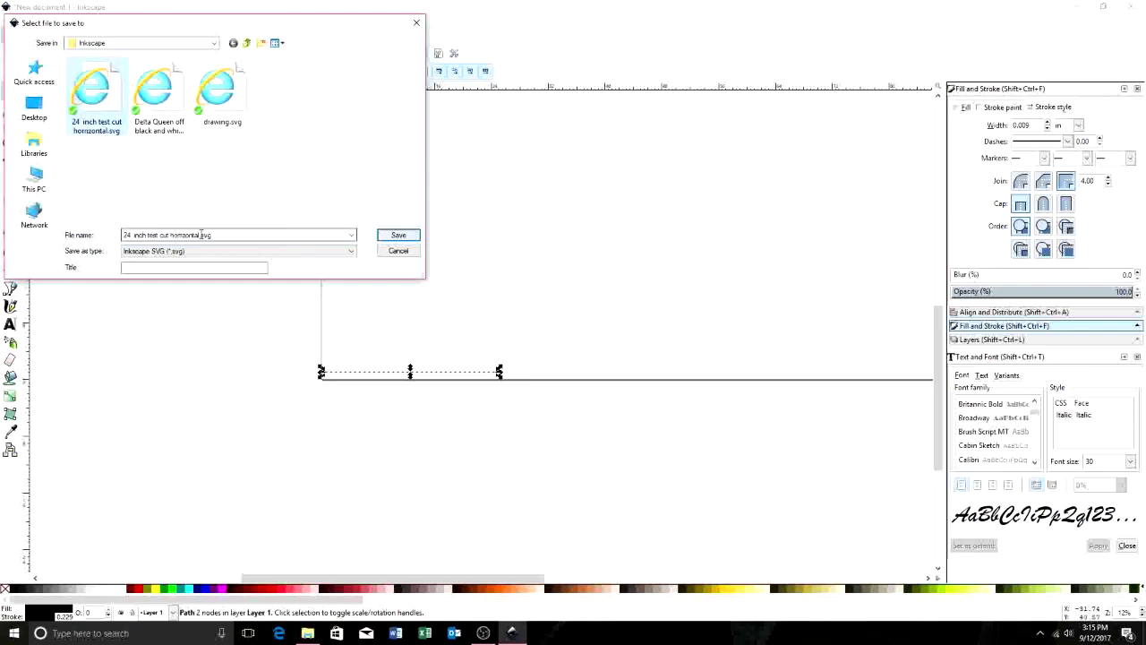
pyautogui.click(399, 238)
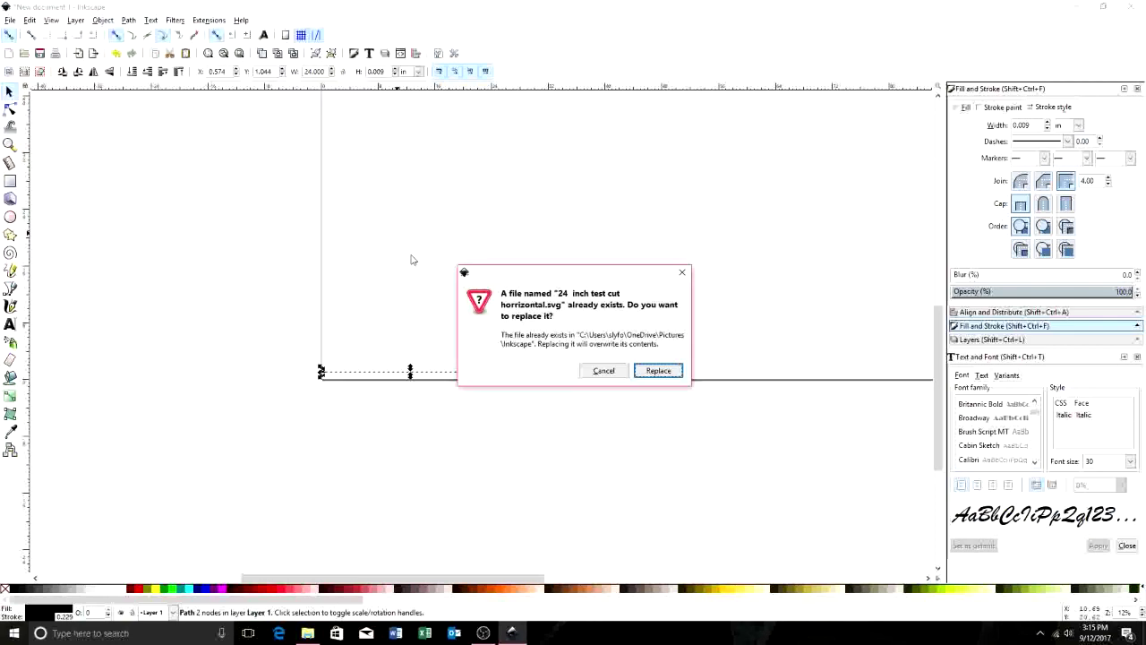
pyautogui.click(658, 371)
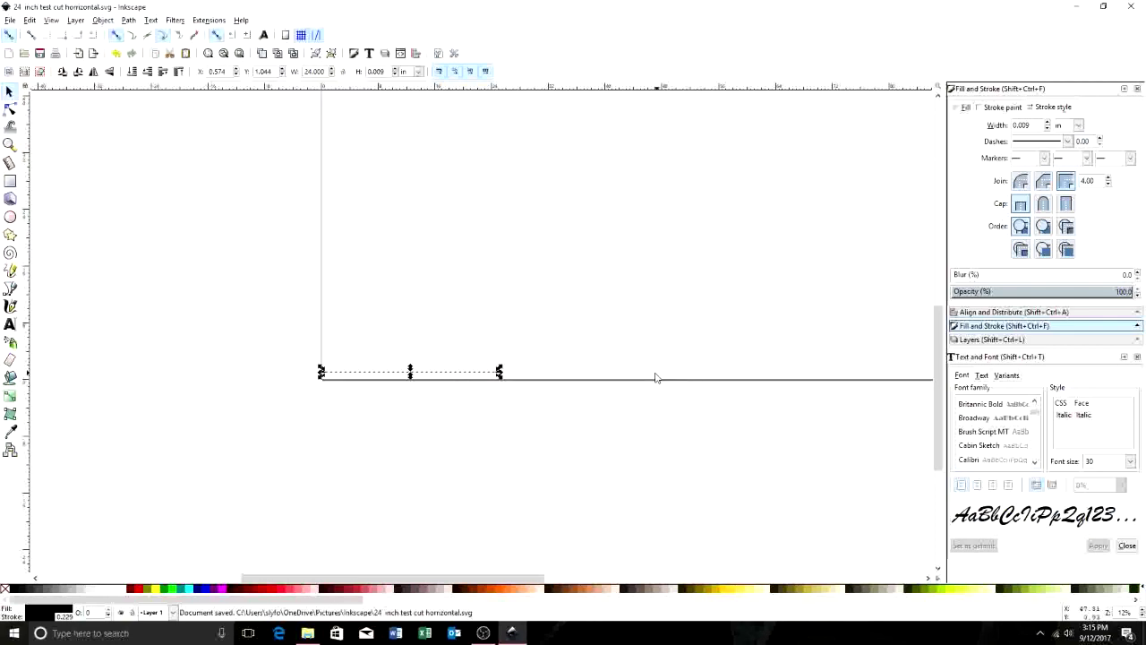